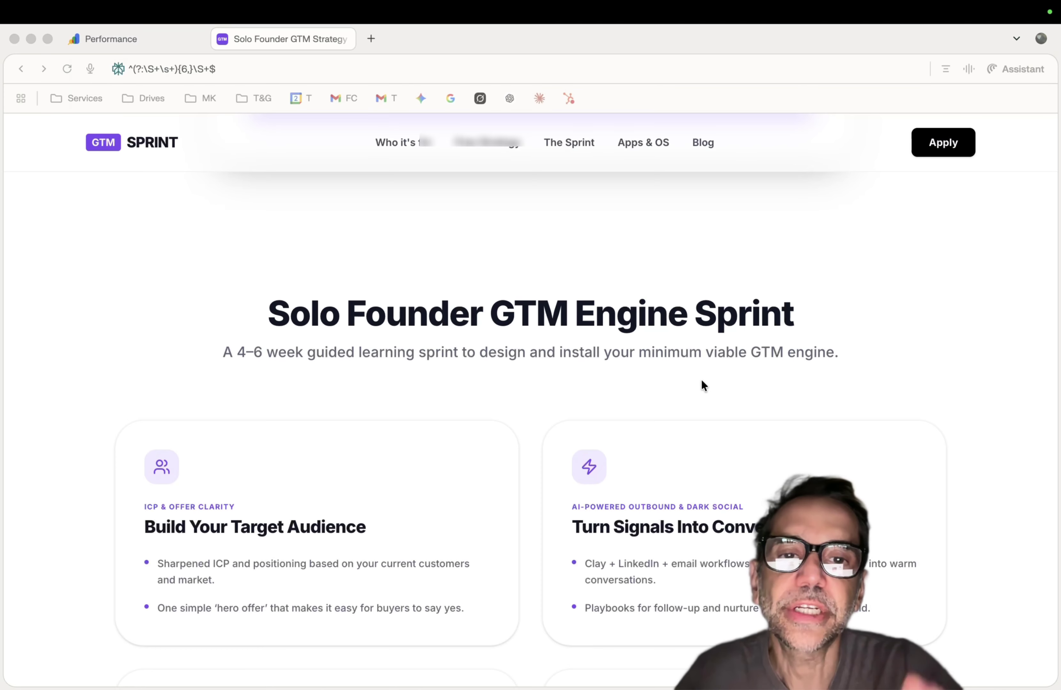
Step: Examine the Solo Founder GTM Engine Sprint section and its four cards, highlighting the minimum viable GTM engine text and the Build Brand Authority heading
scroll(701, 380, down, 5)
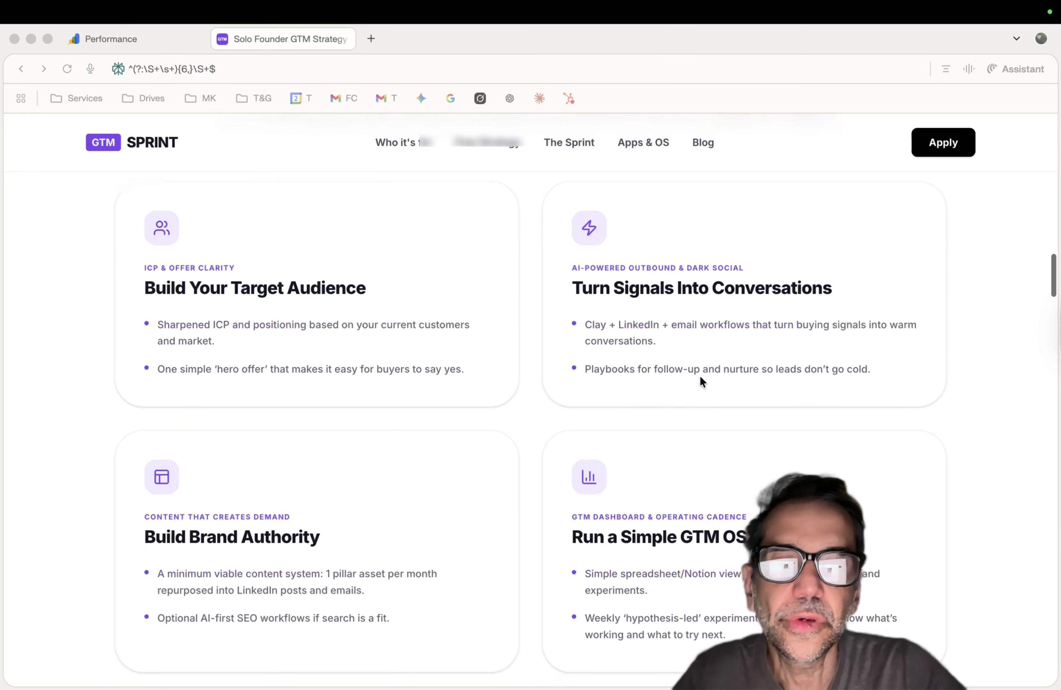
scroll(699, 376, up, 5)
scroll(700, 376, up, 2)
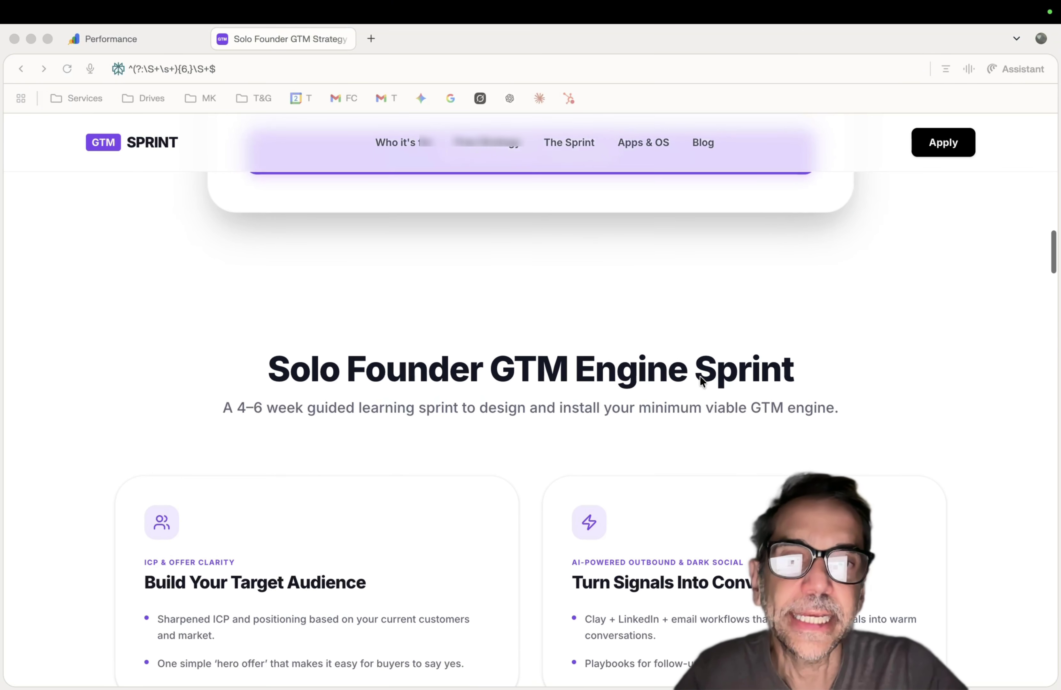
scroll(438, 396, down, 2)
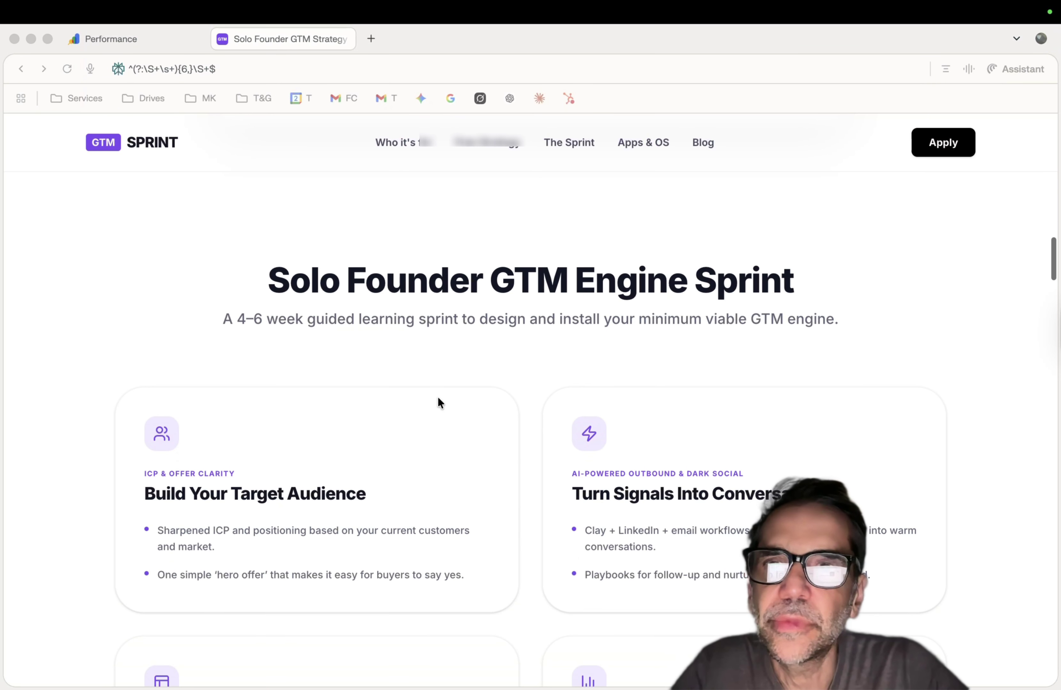
scroll(393, 423, down, 4)
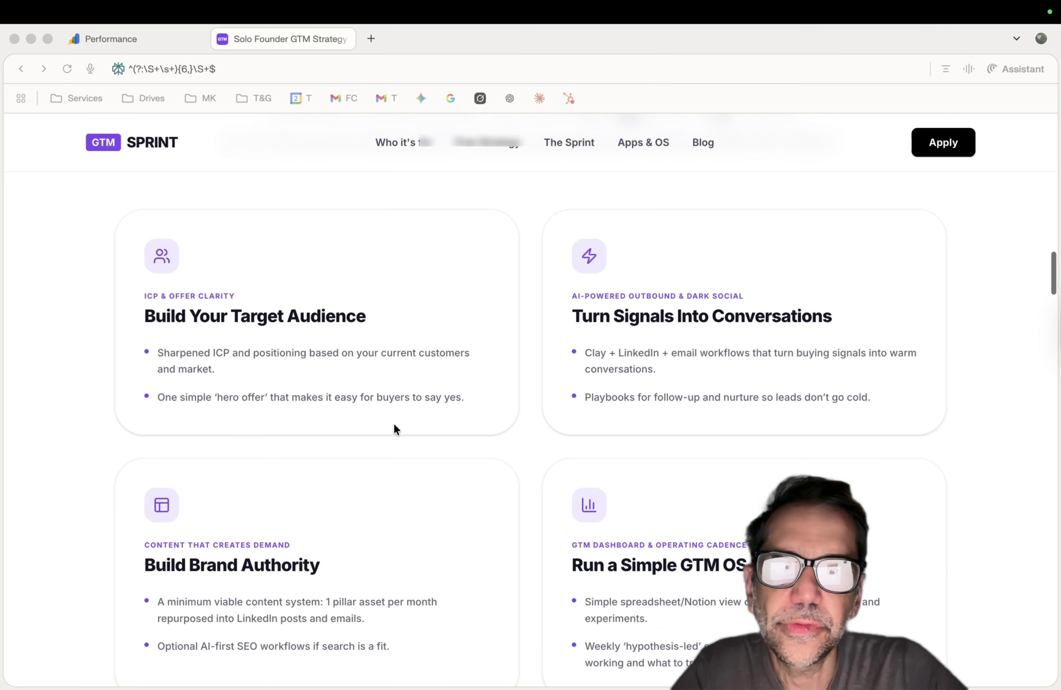
scroll(606, 495, up, 8)
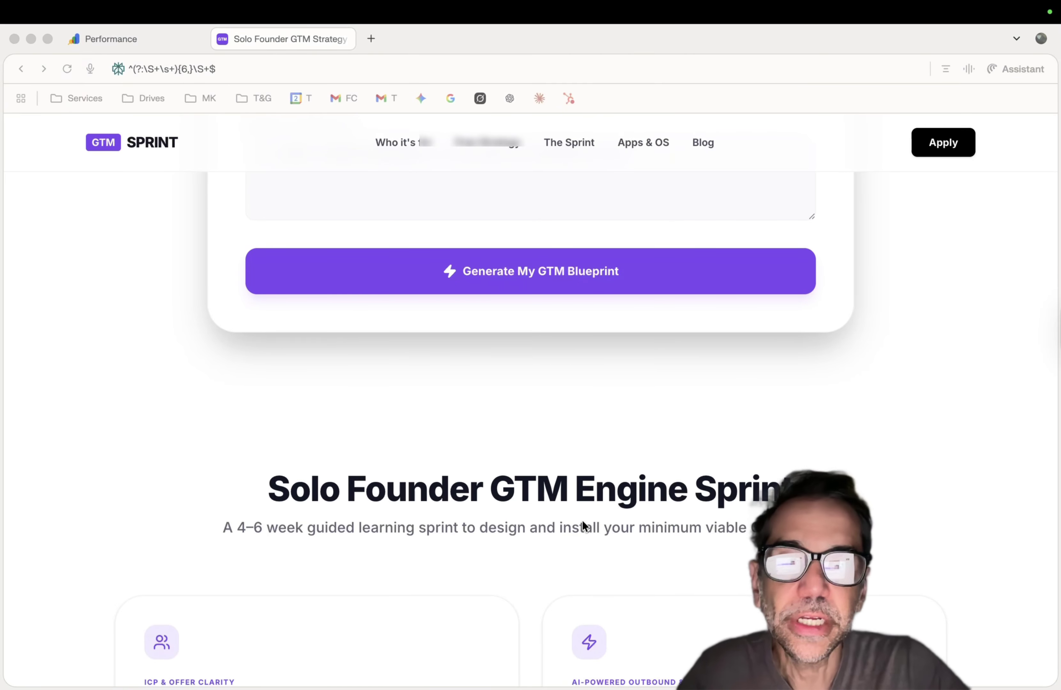
scroll(582, 524, down, 3)
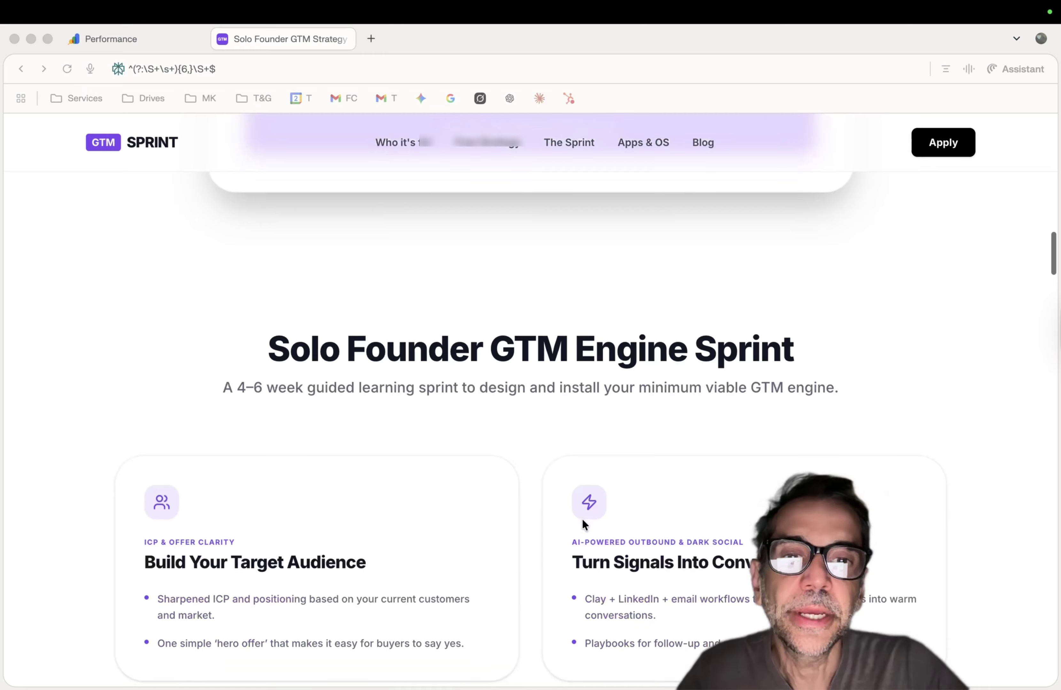
click(639, 381)
drag(844, 388, 651, 388)
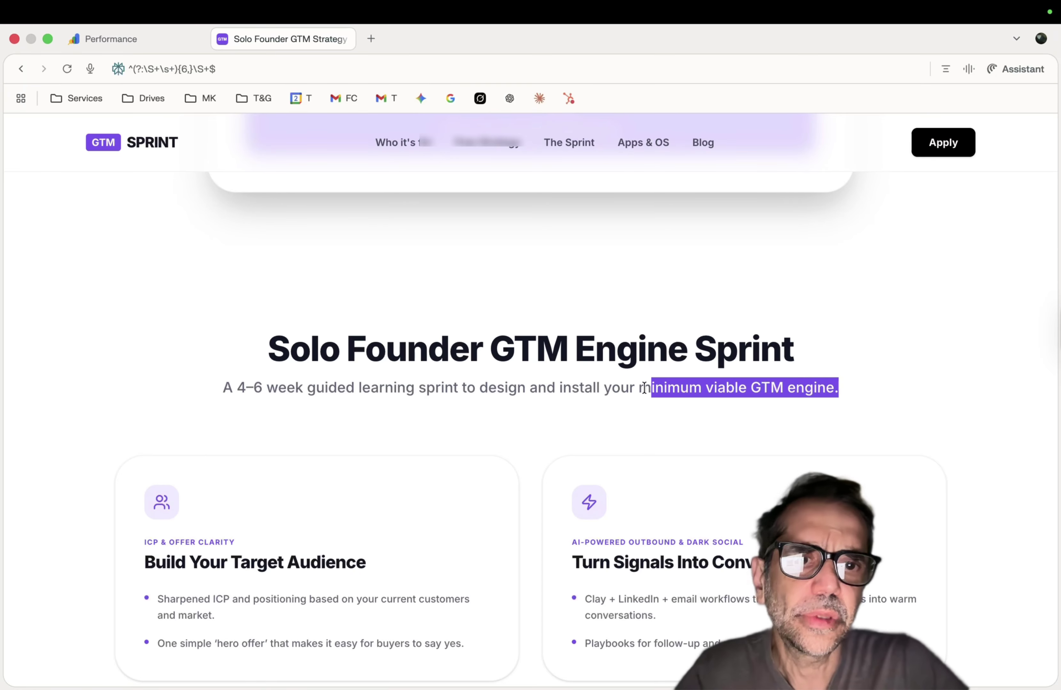
scroll(675, 404, down, 3)
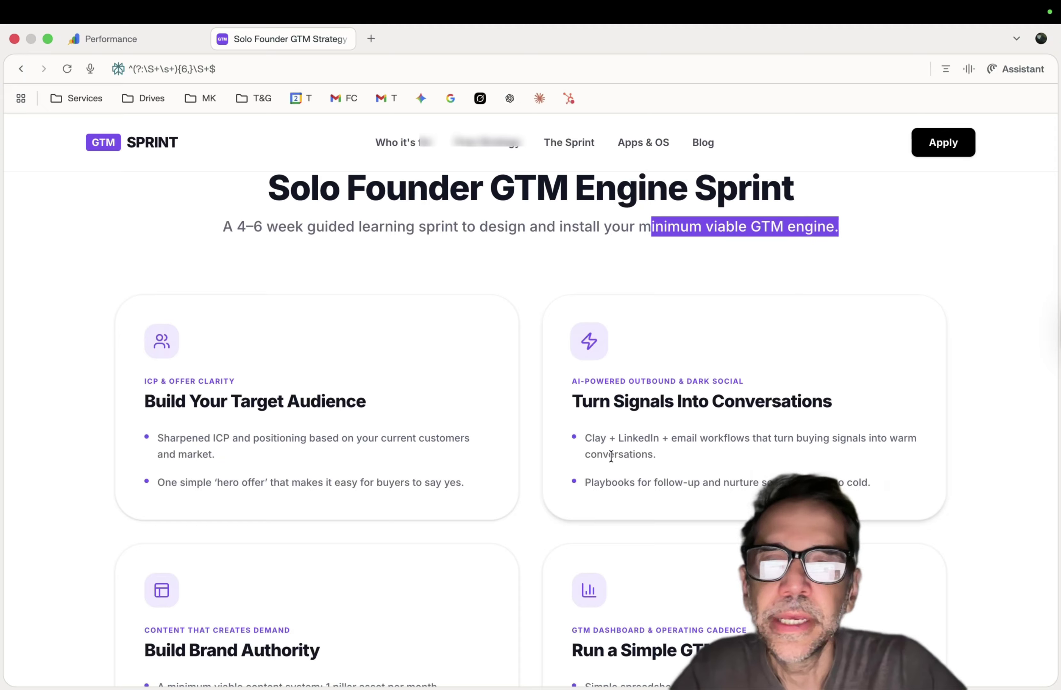
scroll(492, 381, down, 2)
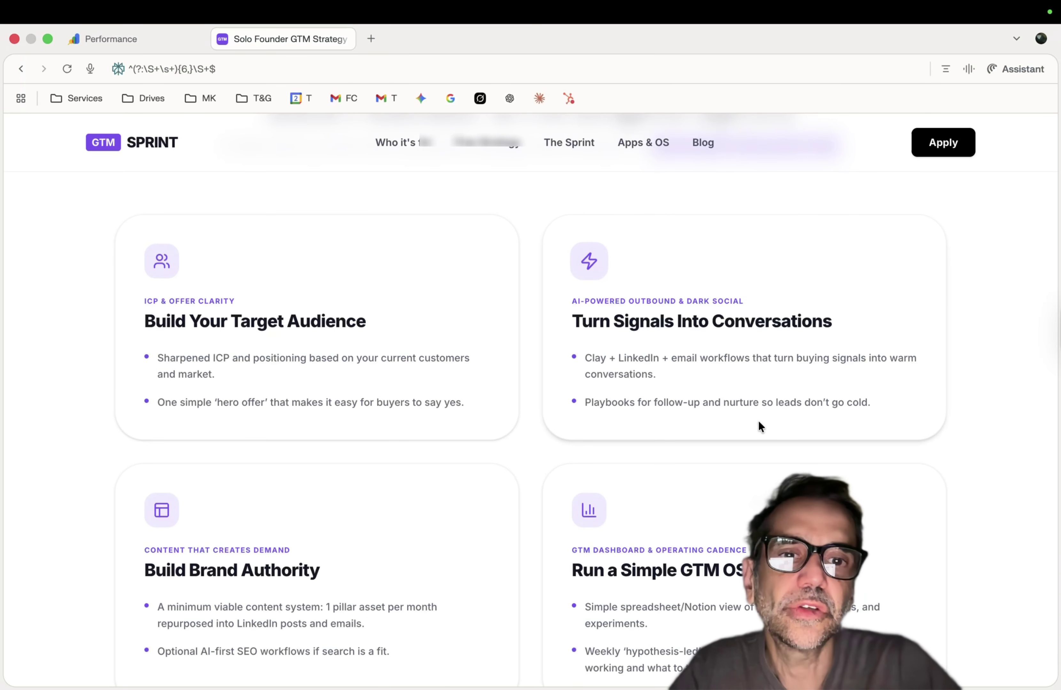
scroll(738, 416, down, 2)
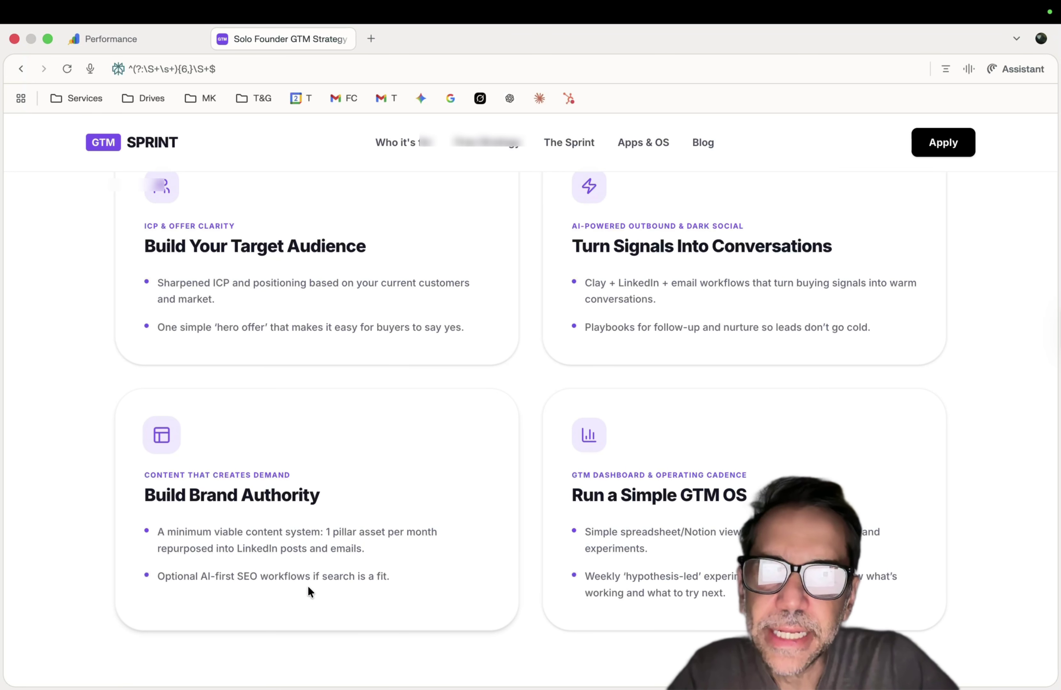
drag(364, 533, 356, 491)
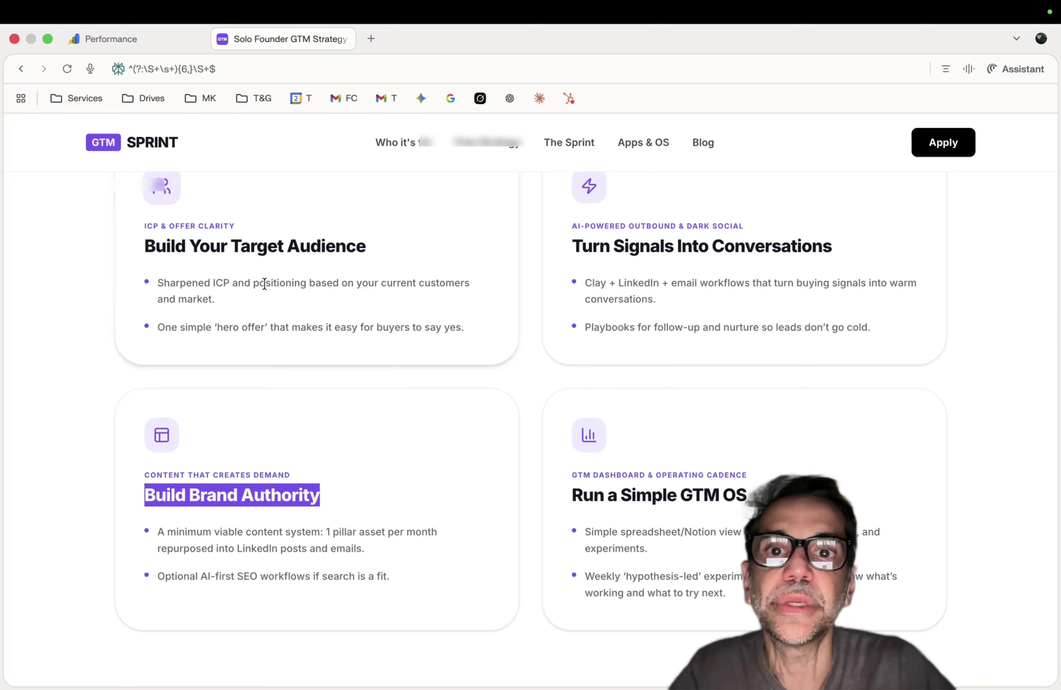
Step: In Search Console's search results performance report, filter queries with the custom regex ^(?:\S+\s+){6,}\S+$
click(109, 39)
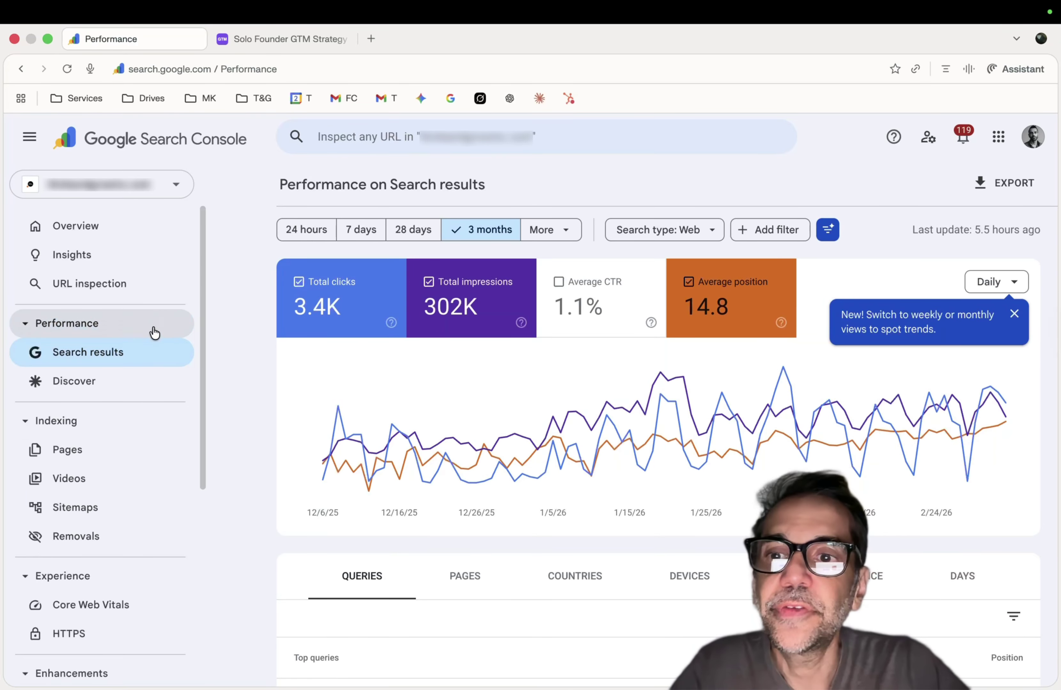
click(95, 357)
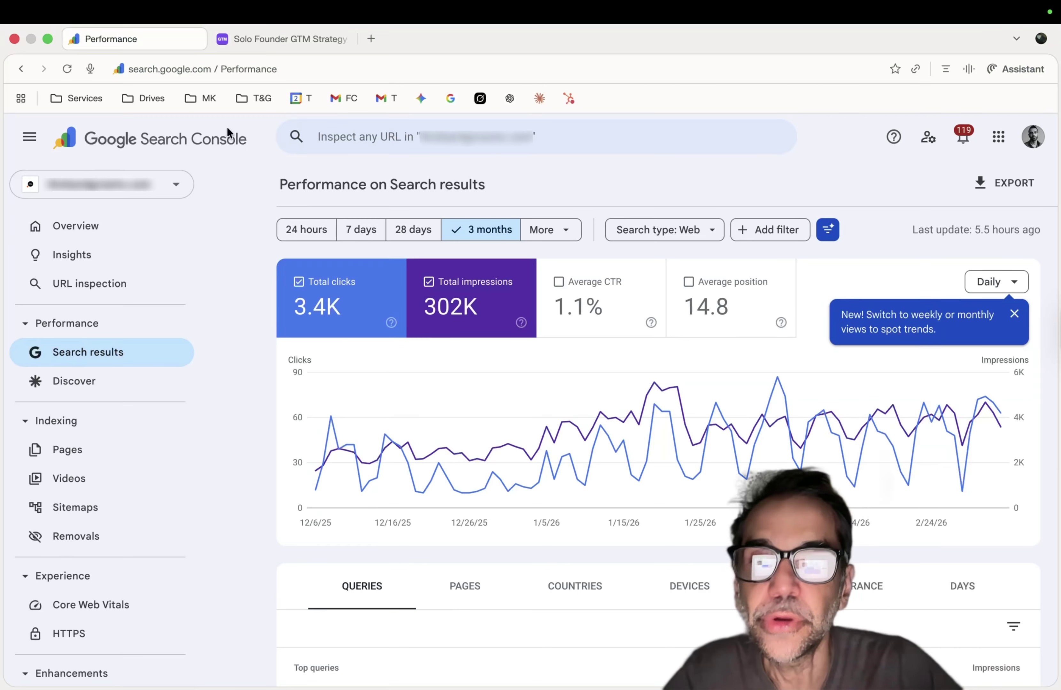
click(775, 230)
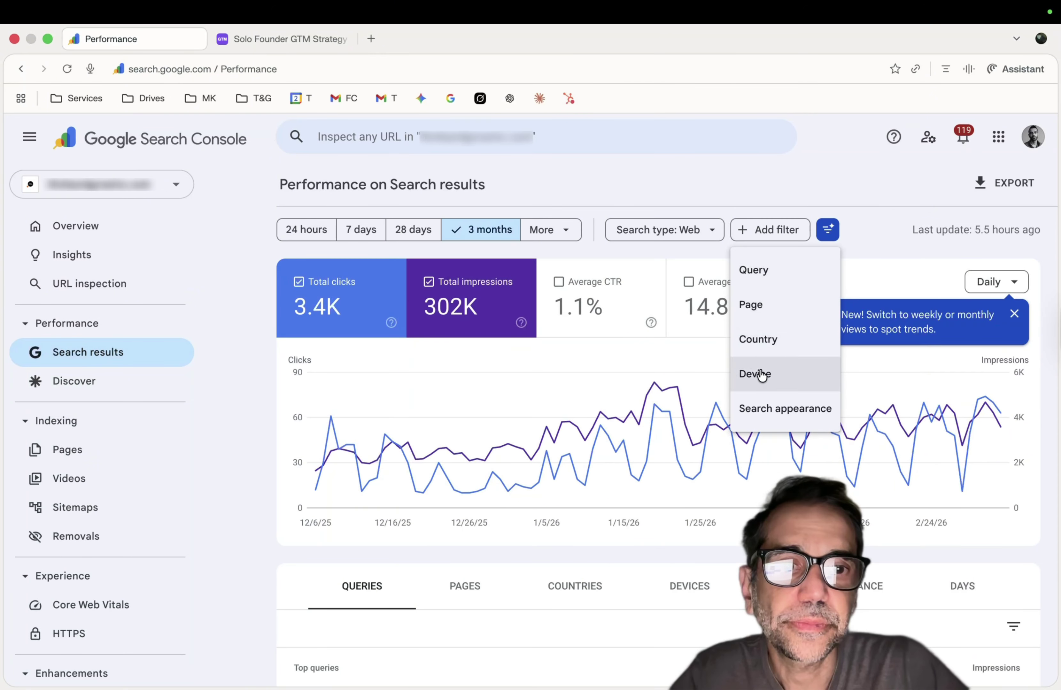
click(763, 272)
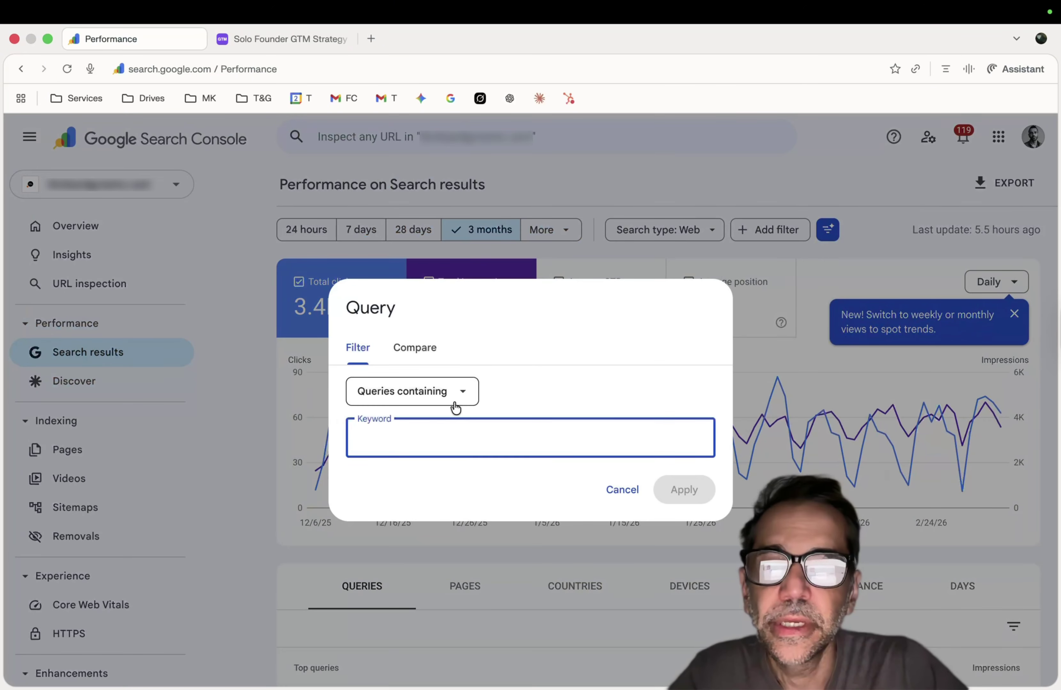
click(431, 404)
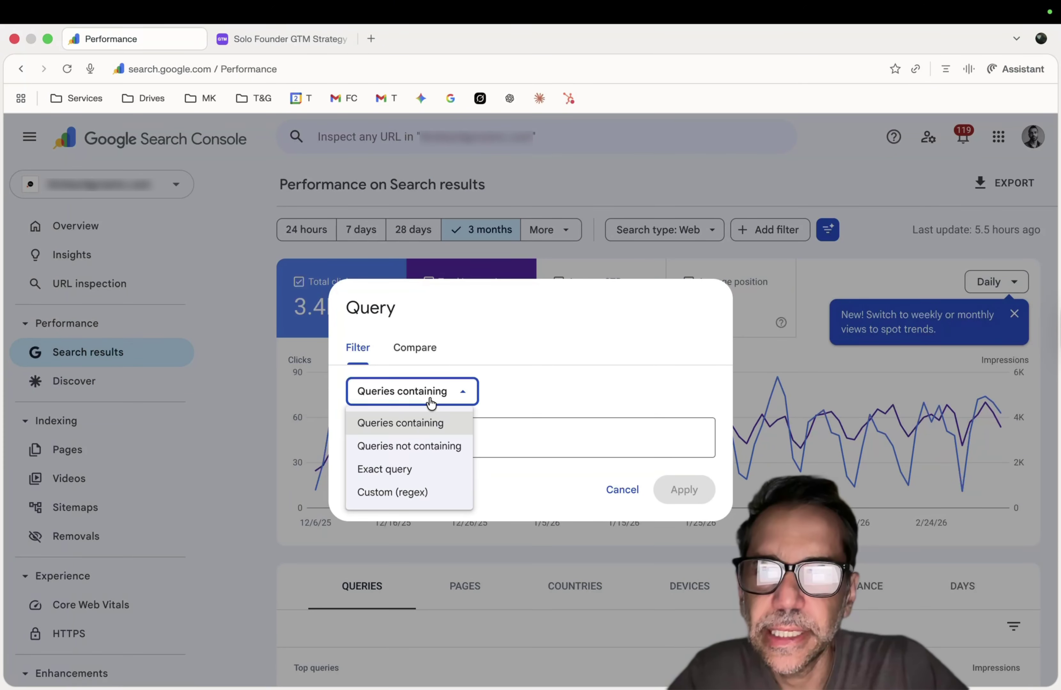
click(410, 493)
click(415, 441)
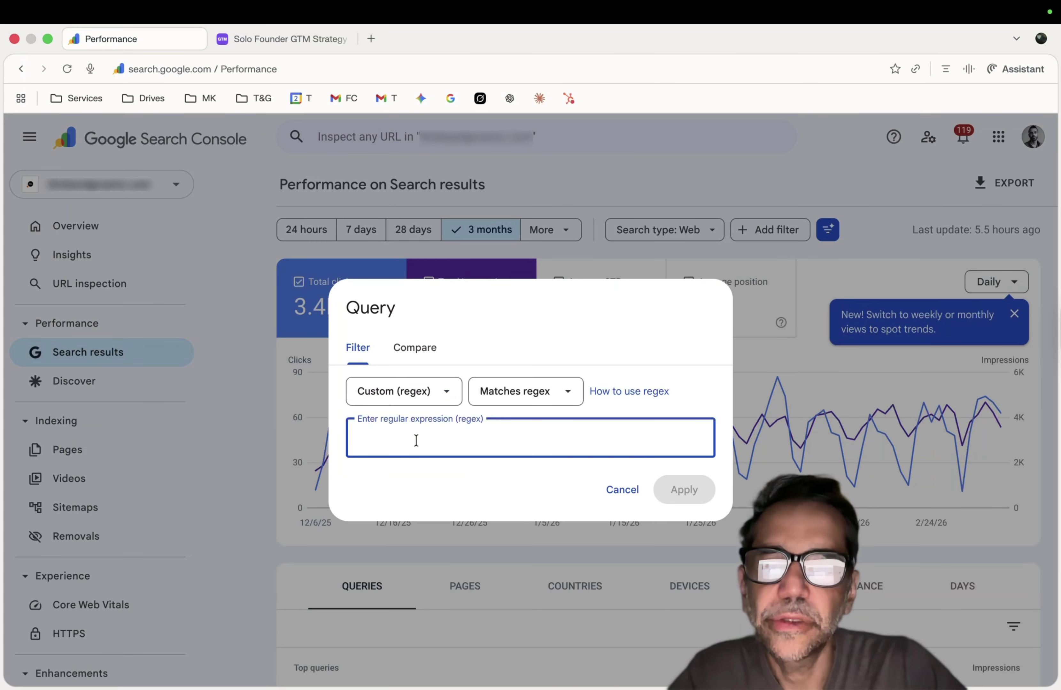
text(^(?:\S+\s+){6,}\S+$)
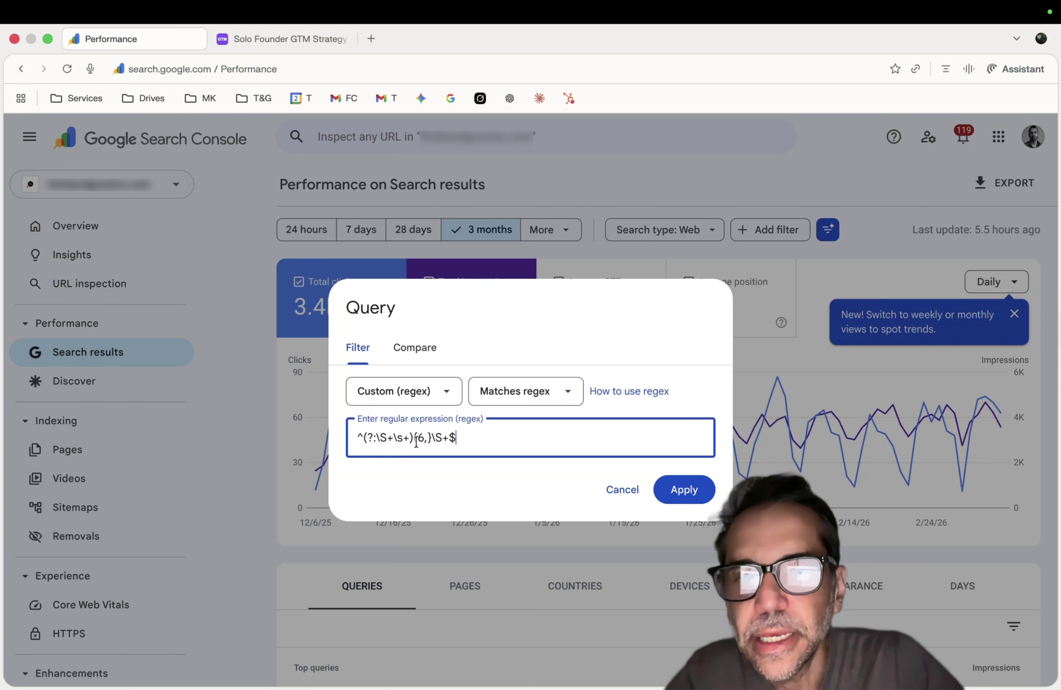
double_click(422, 440)
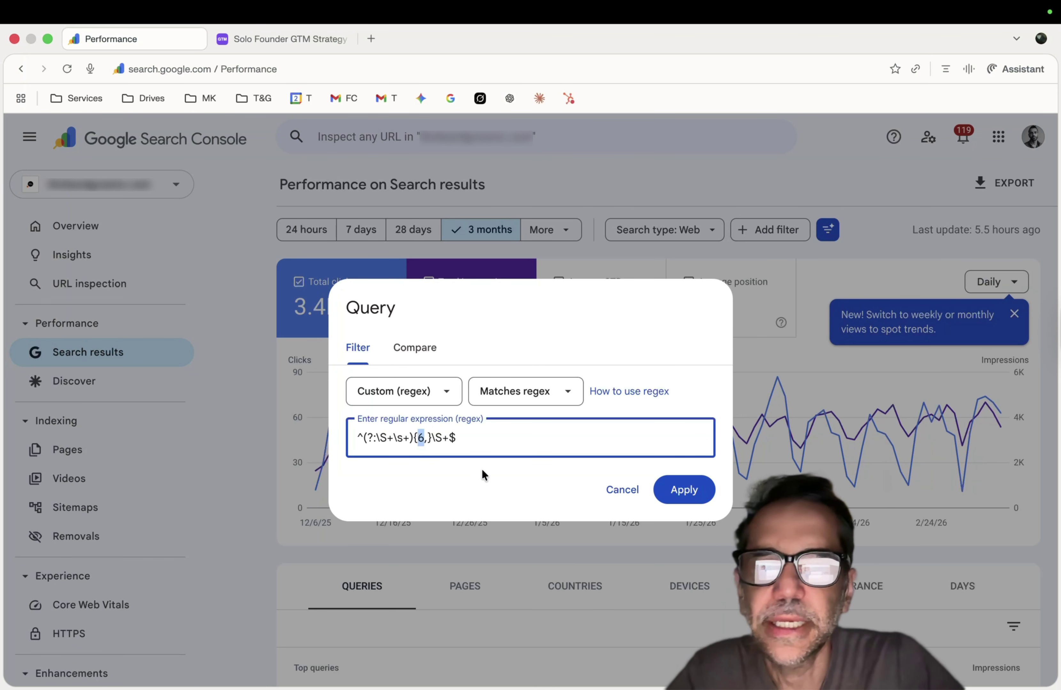
click(674, 493)
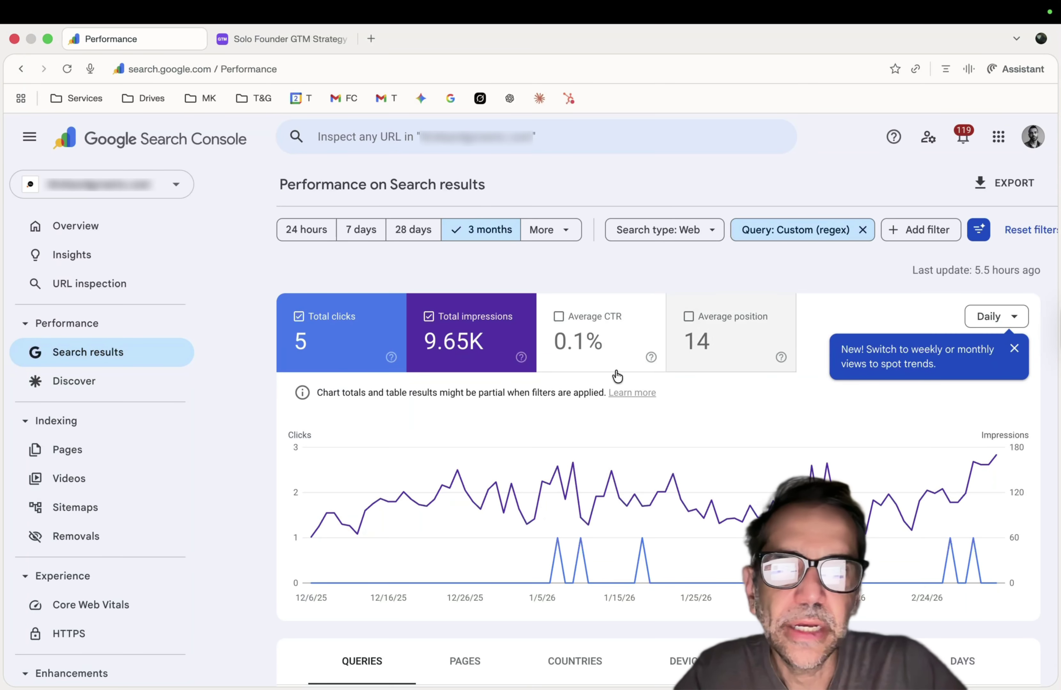
Step: Add average position to the filtered report and examine the top long-tail queries with their clicks, impressions and positions
mouse_move(521, 357)
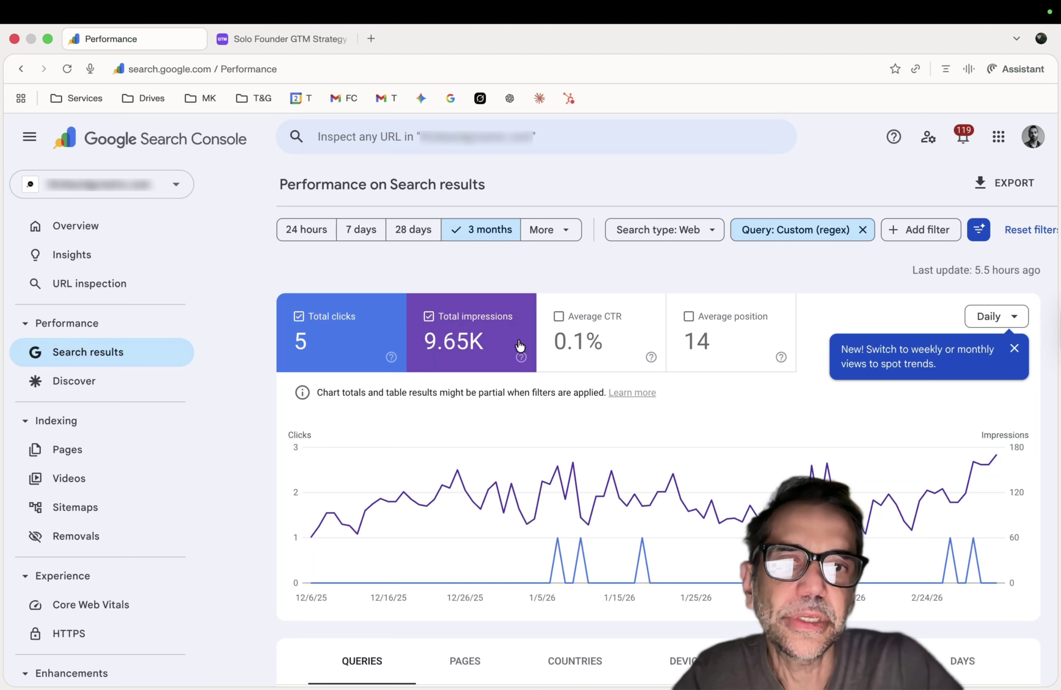
click(749, 345)
scroll(802, 448, down, 3)
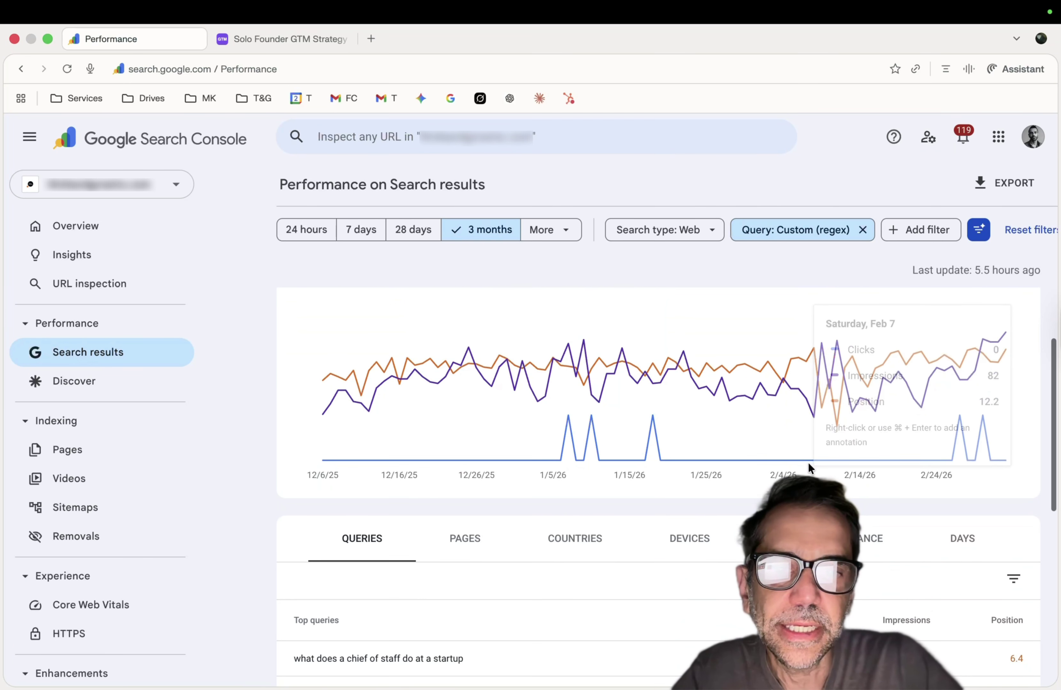
scroll(806, 468, down, 2)
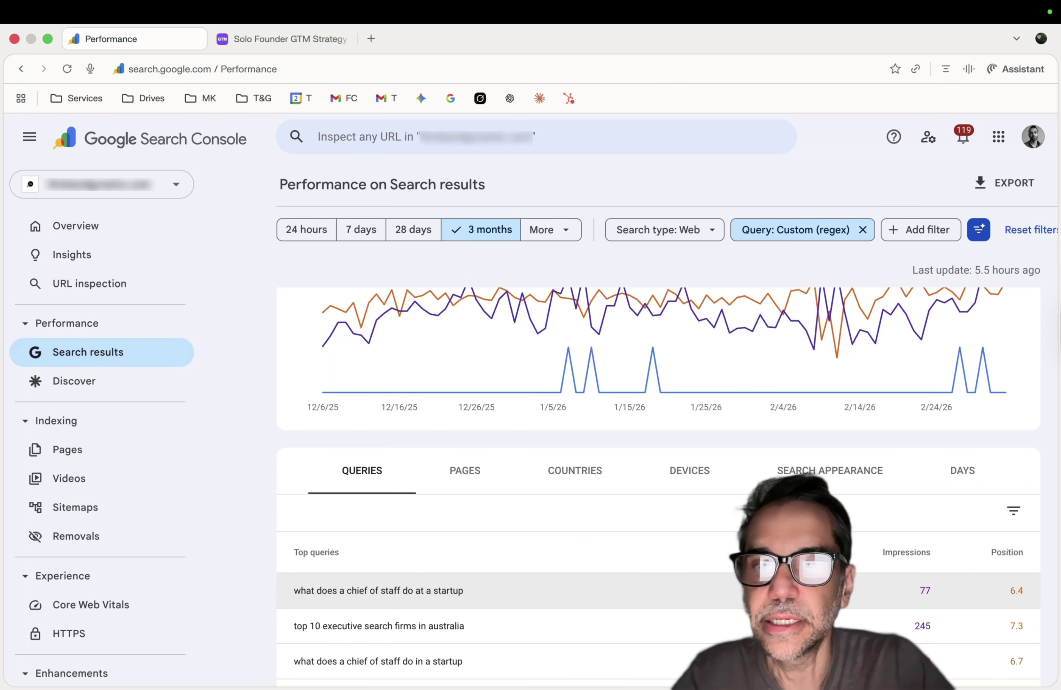
scroll(627, 583, down, 3)
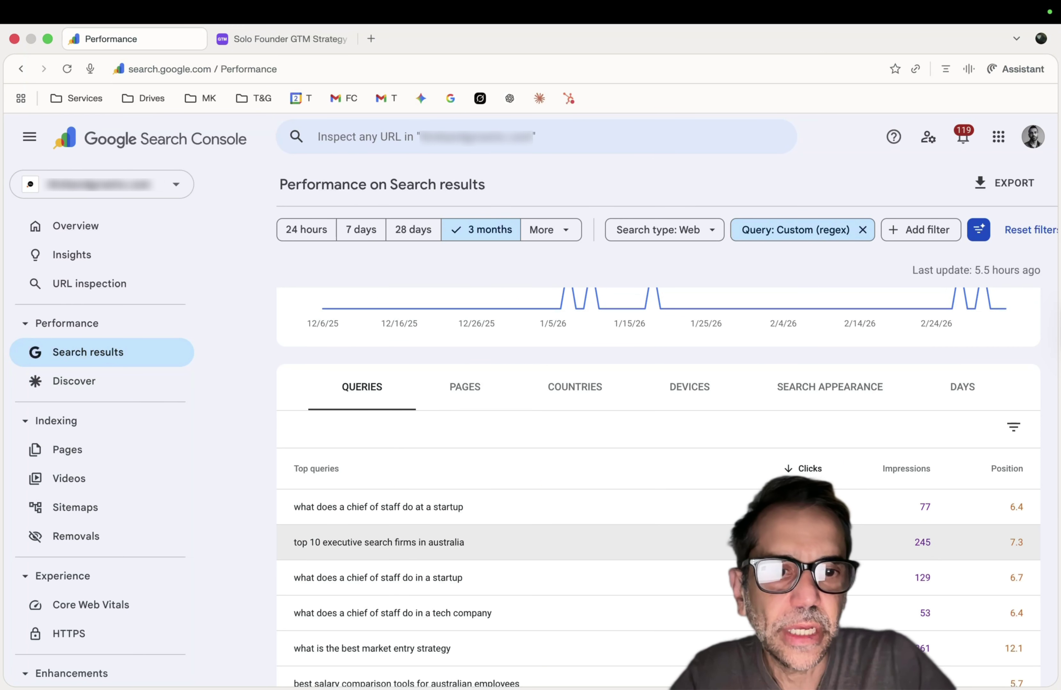
scroll(910, 615, down, 1)
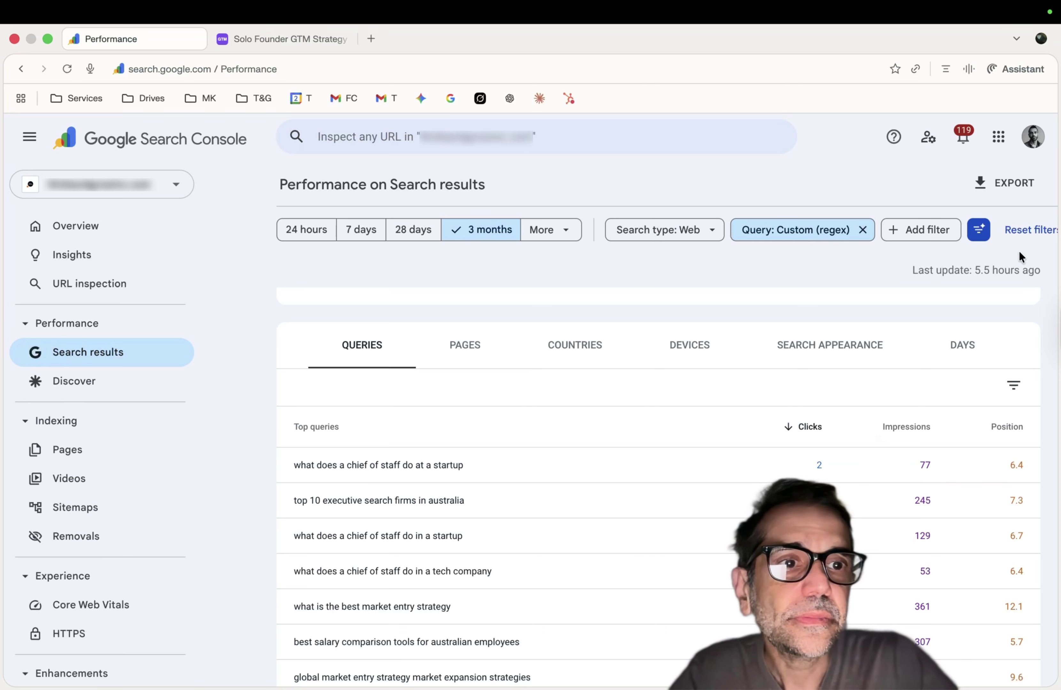
Step: Reset the report's filters and submit "show me the top of funnel queries" to the AI-powered configuration
click(1027, 230)
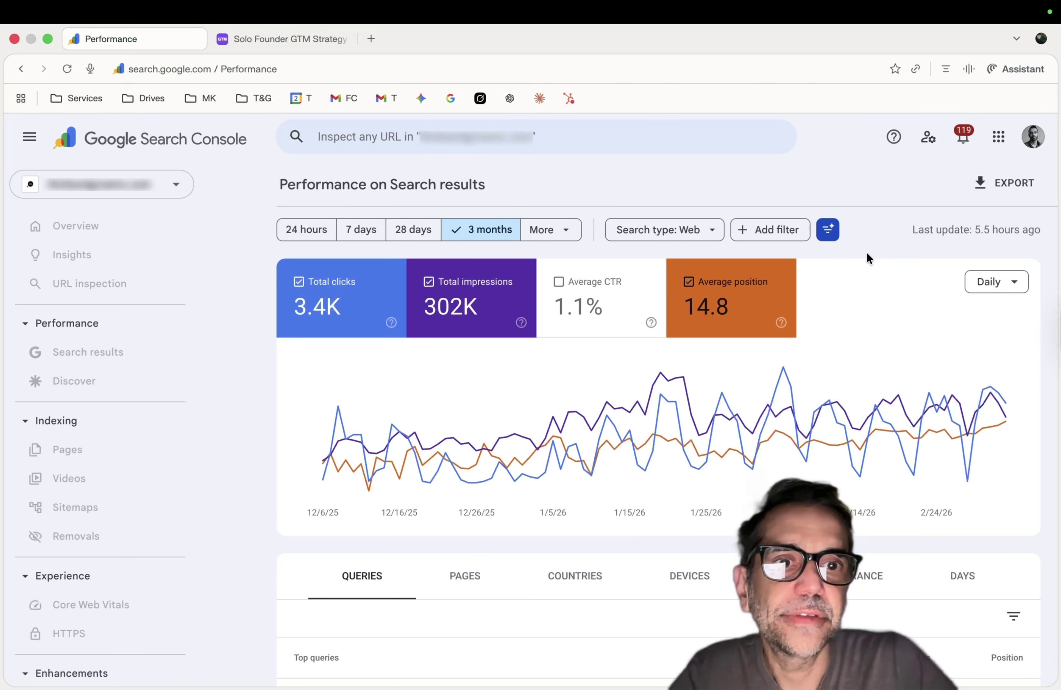
click(828, 230)
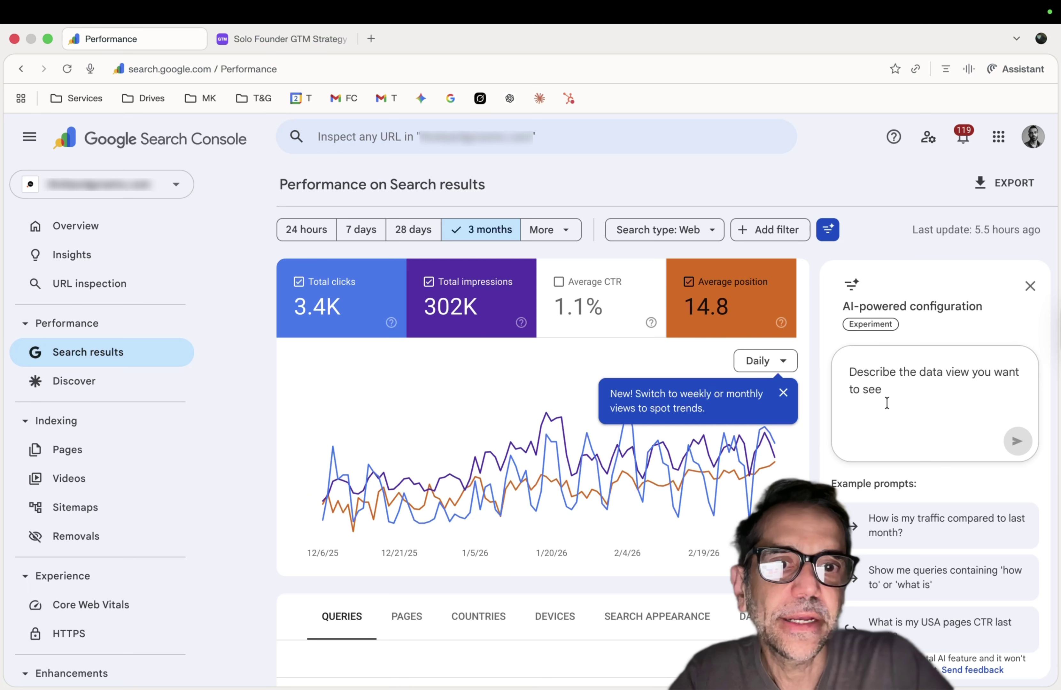
click(891, 400)
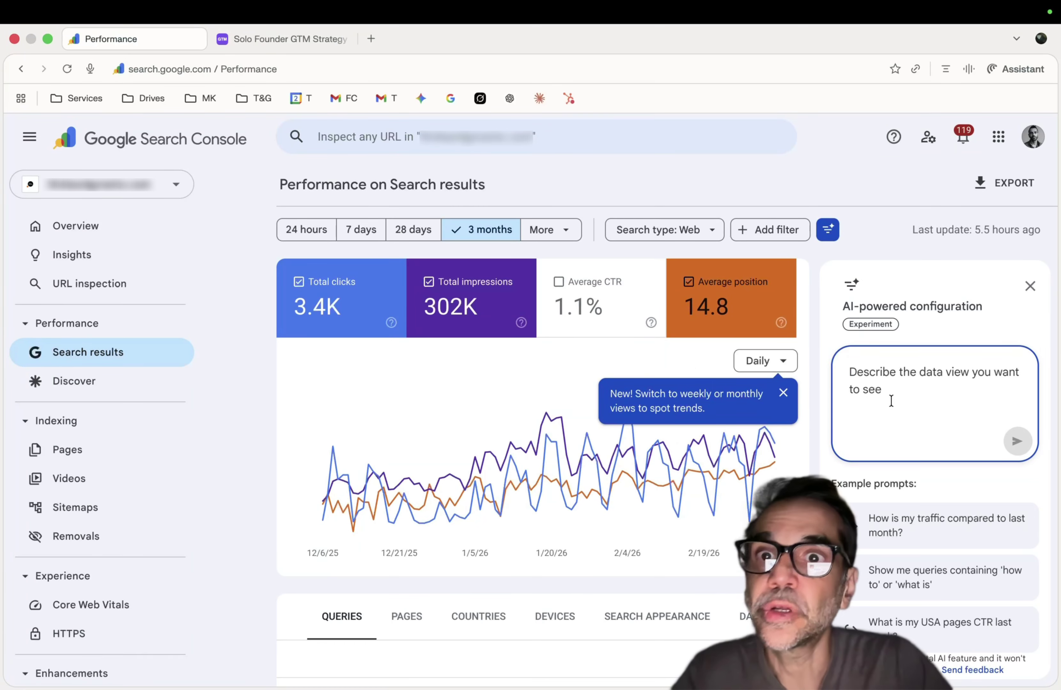
text(to)
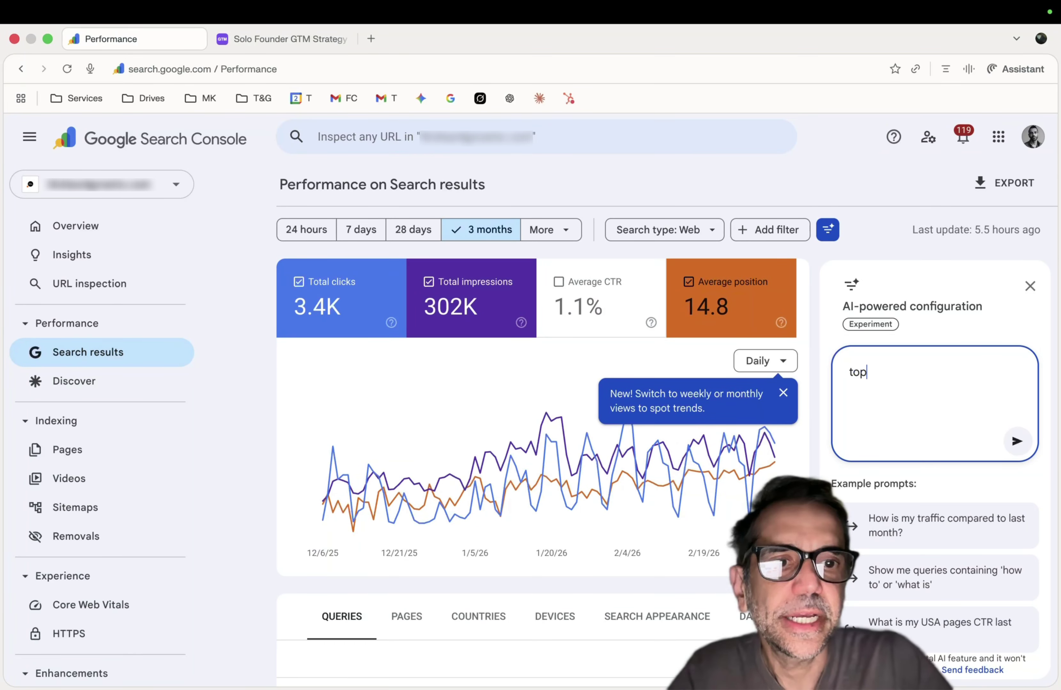
text(p)
key(BackSpace)
key(BackSpace)
key(BackSpace)
text(show me the)
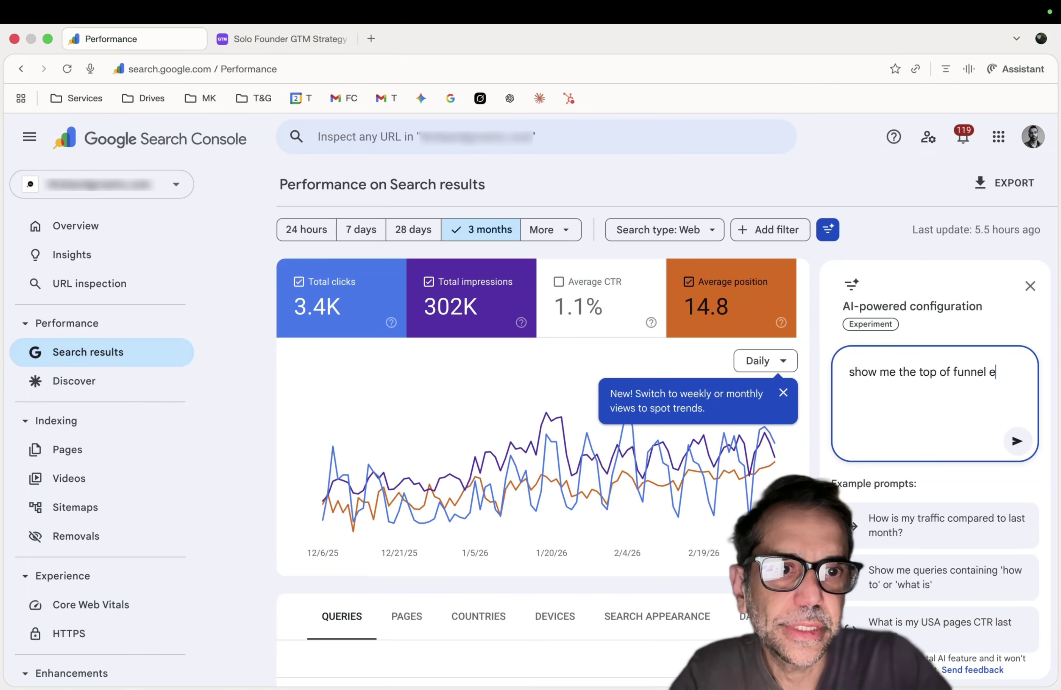
key(BackSpace)
text(quer)
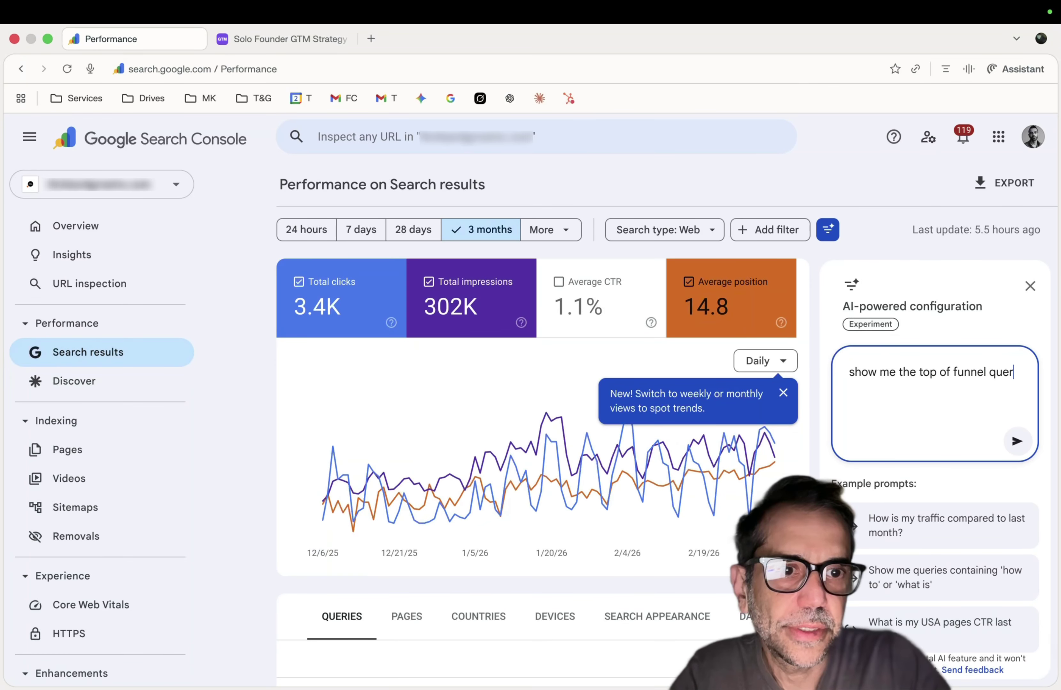
text(ies)
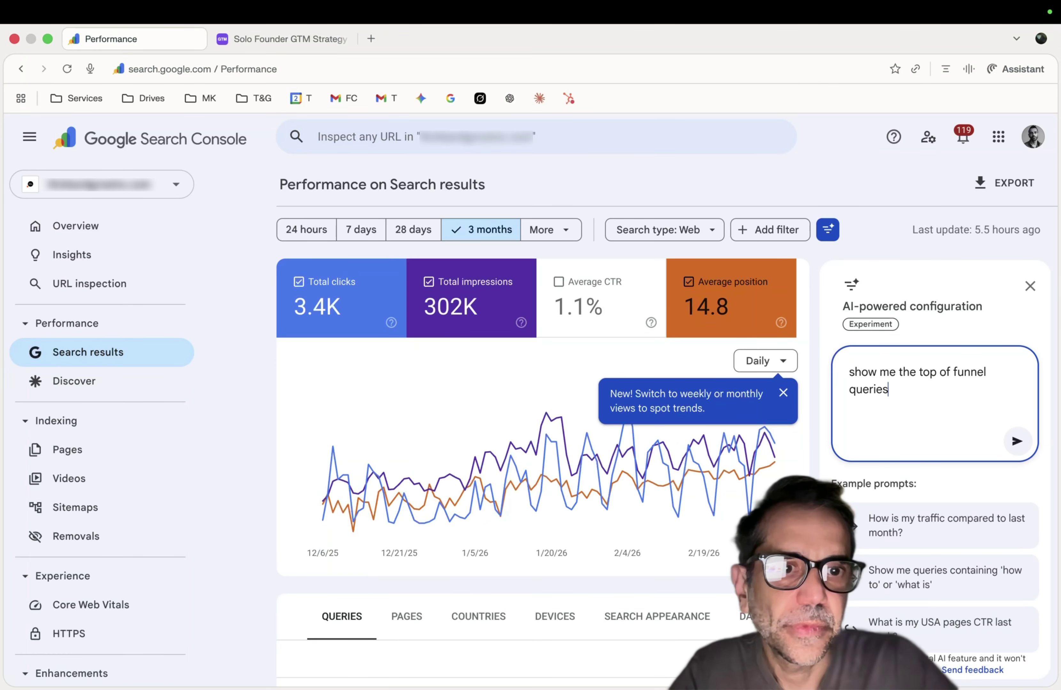
click(1015, 444)
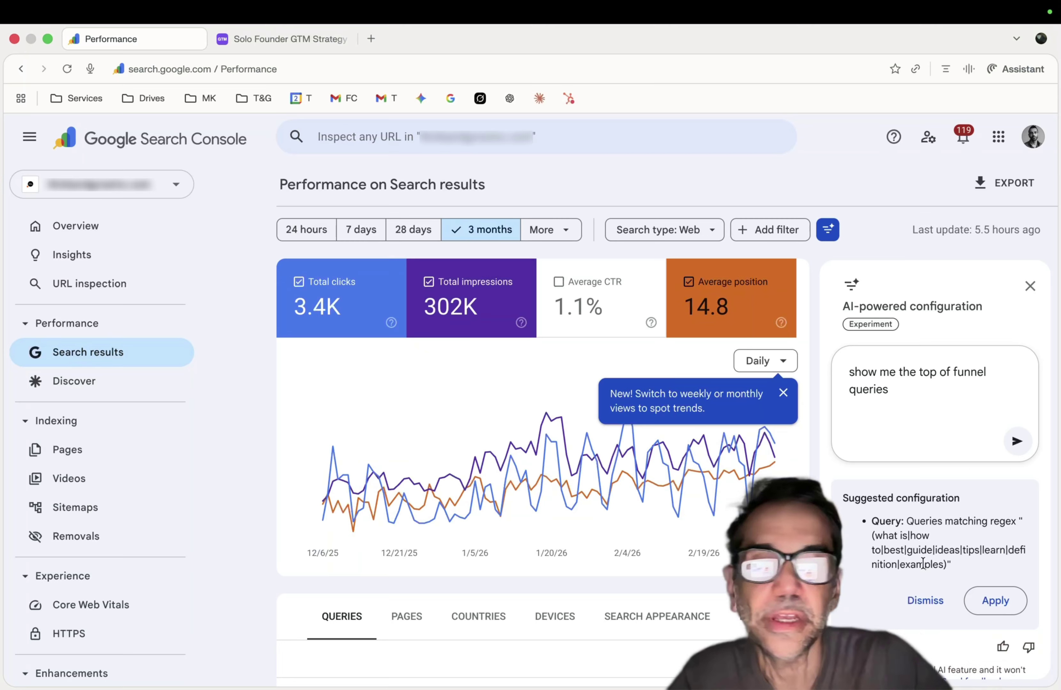
Step: Change the AI-powered configuration prompt to "show me the middle of funnel queries" and submit it
double_click(927, 375)
text(middle)
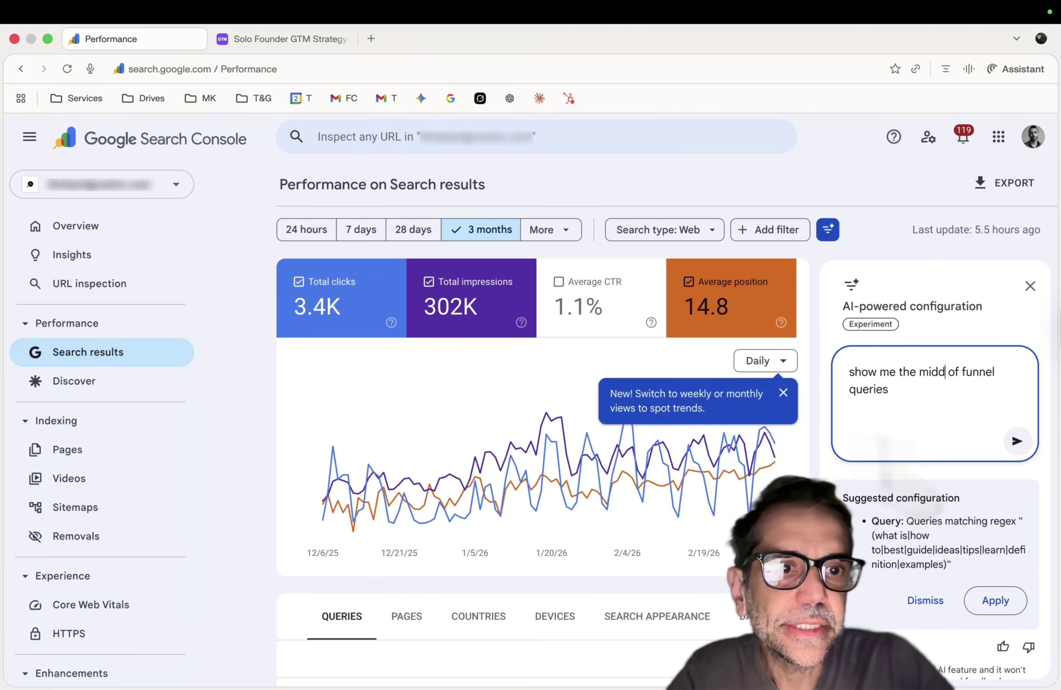
click(1016, 441)
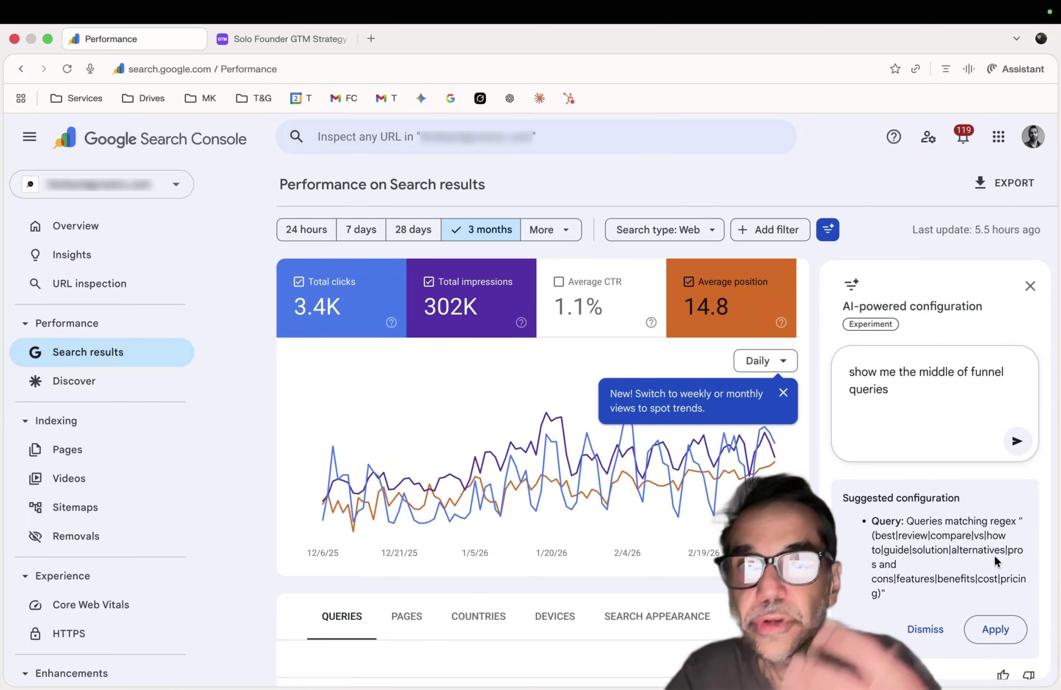
Step: Change the AI-powered configuration prompt to "show me the bottom of funnel queries" and submit it to review the suggested query regex
double_click(936, 372)
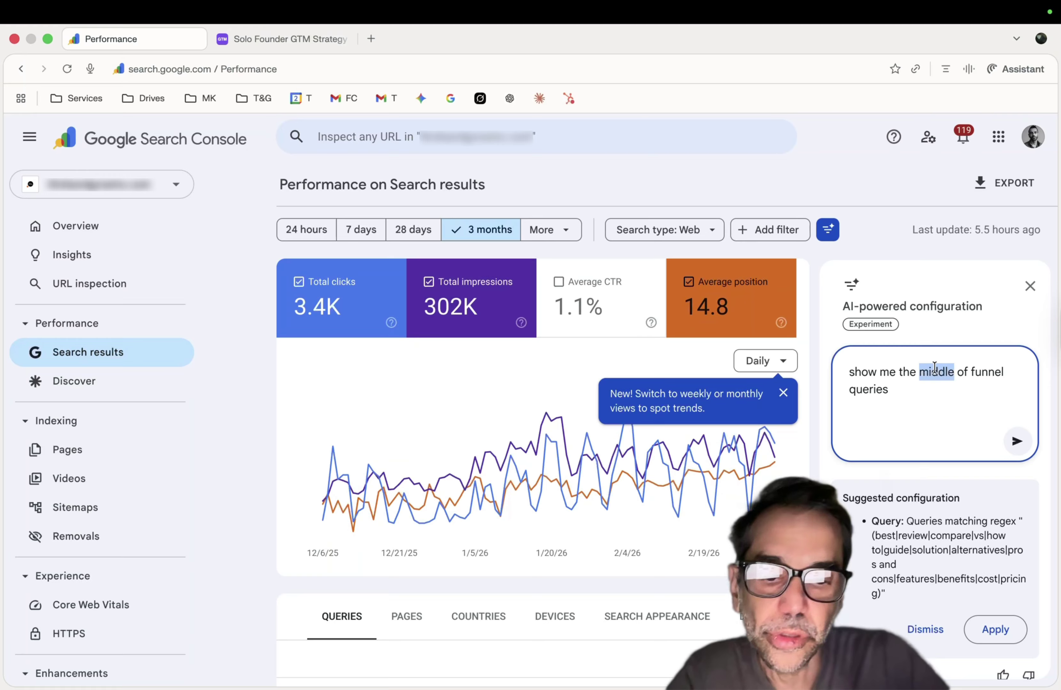
text(bottom)
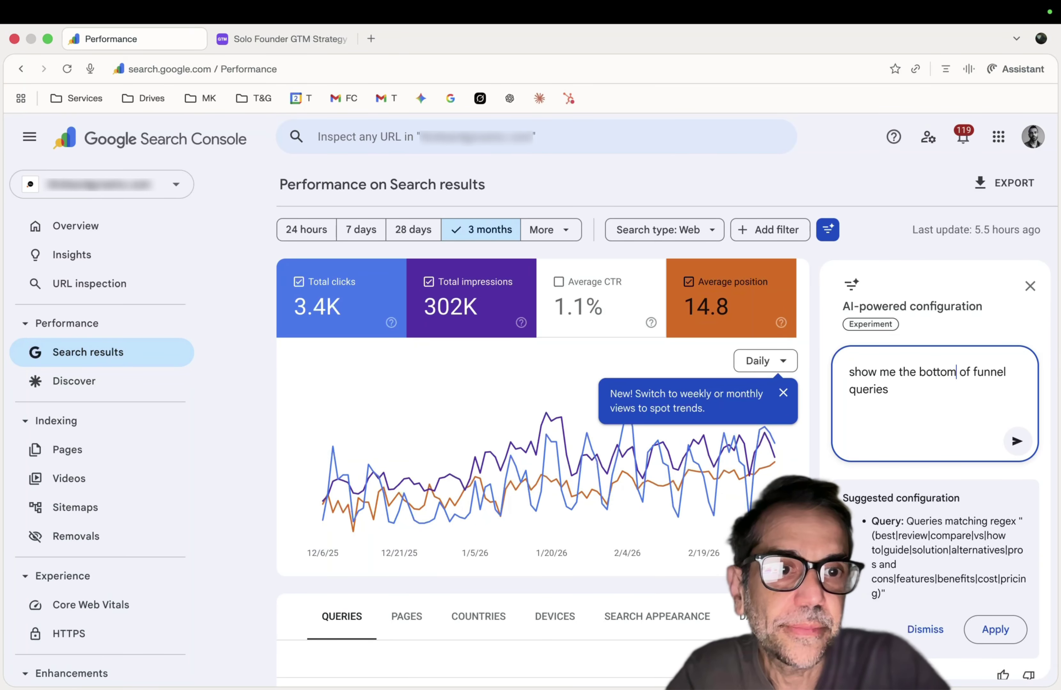
click(1016, 441)
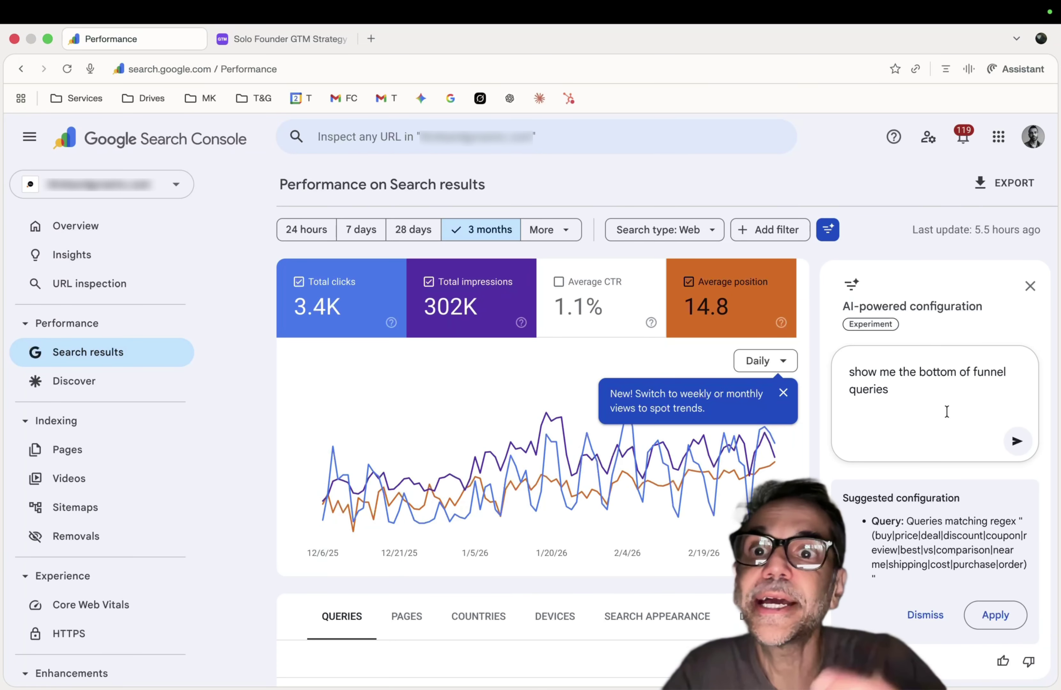
Step: Submit "show me the top of funnel queries" to the AI-powered configuration and apply the suggested regex filter, keeping average position enabled
scroll(946, 412, down, 1)
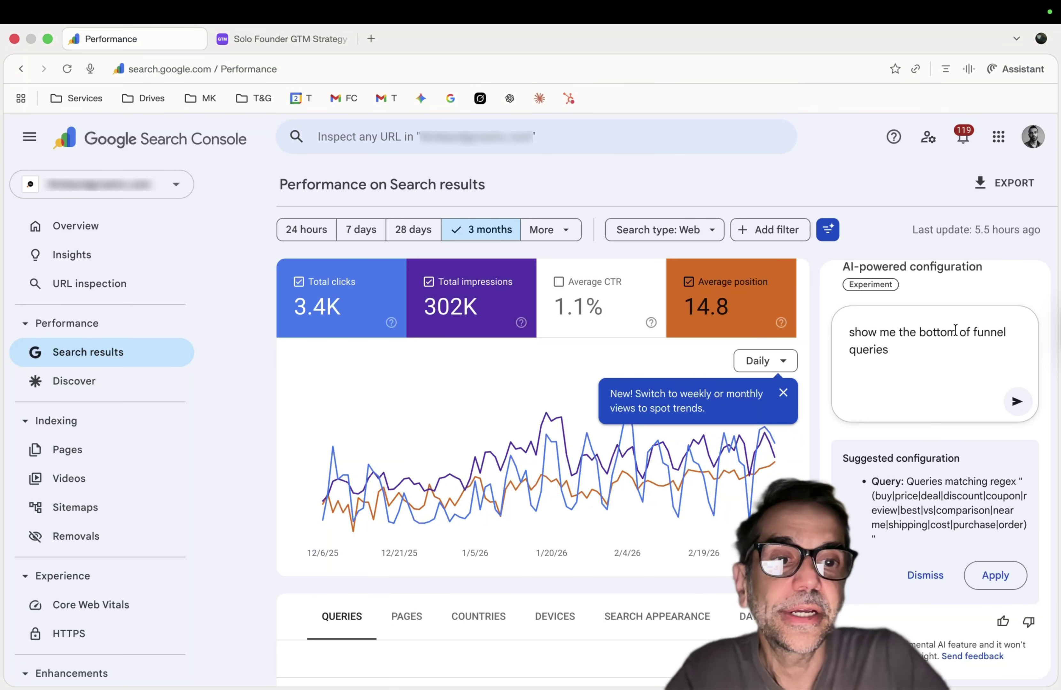
double_click(938, 332)
text(top)
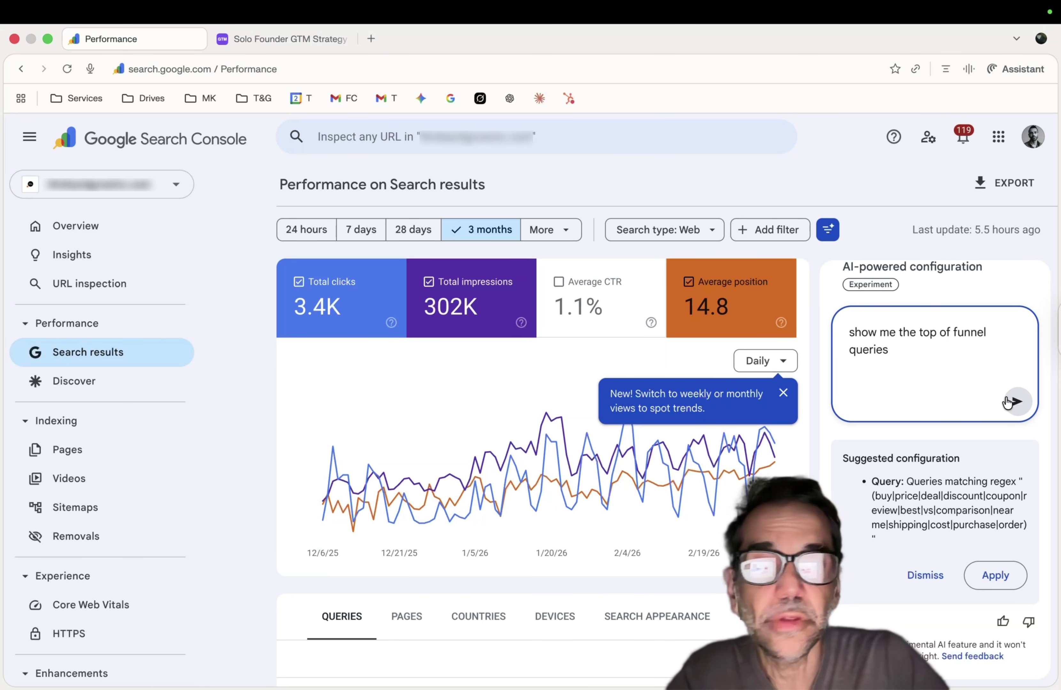
click(1013, 402)
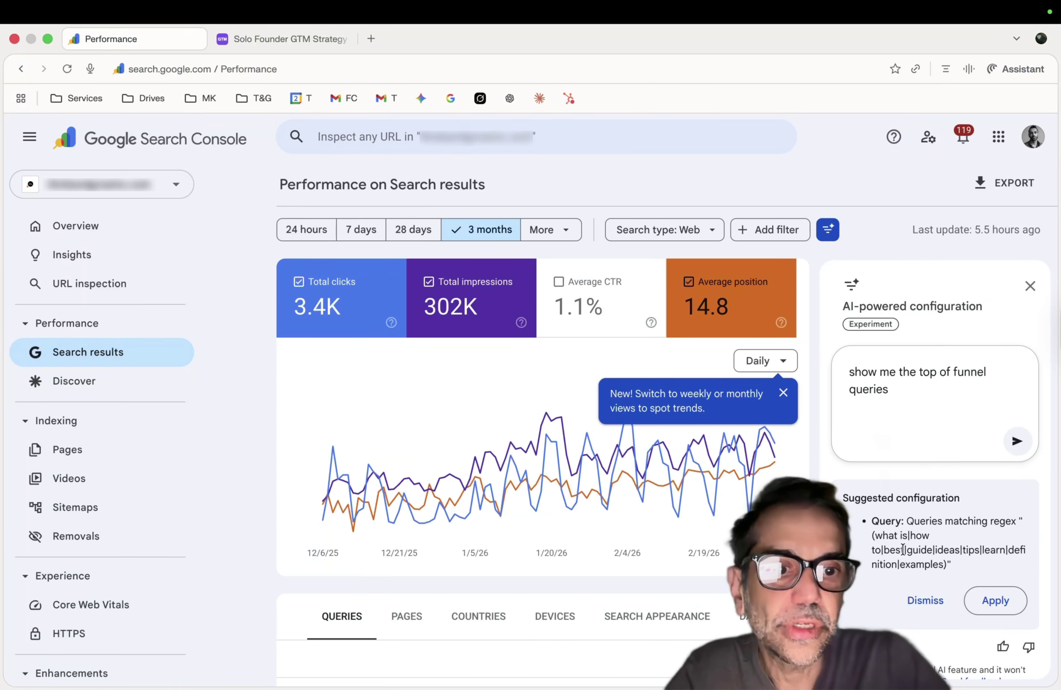
click(993, 601)
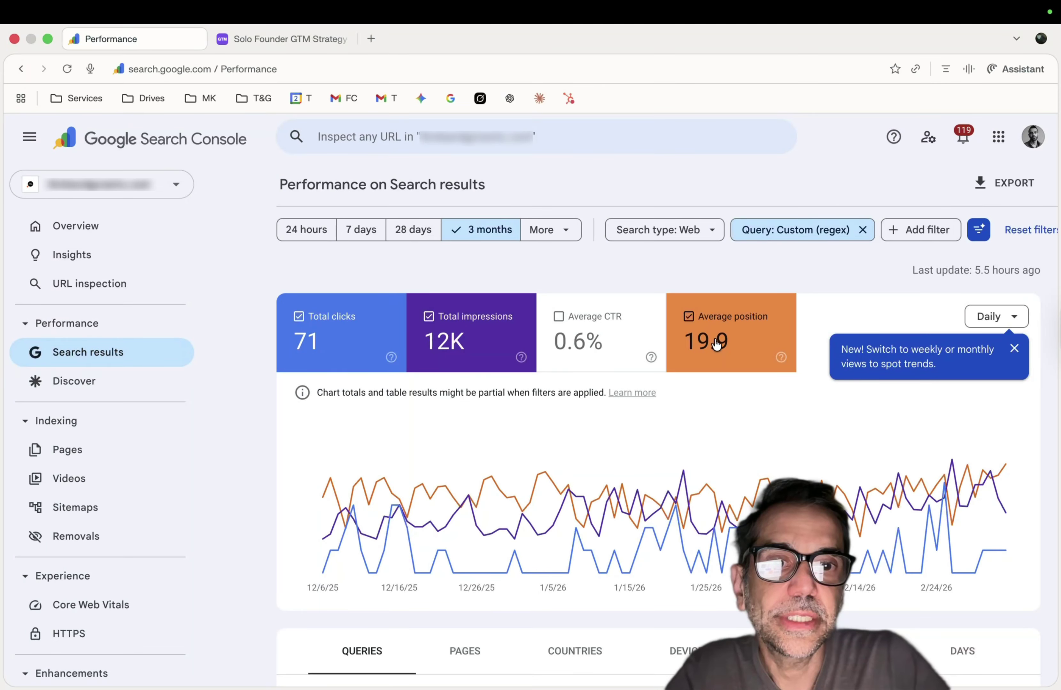
click(716, 344)
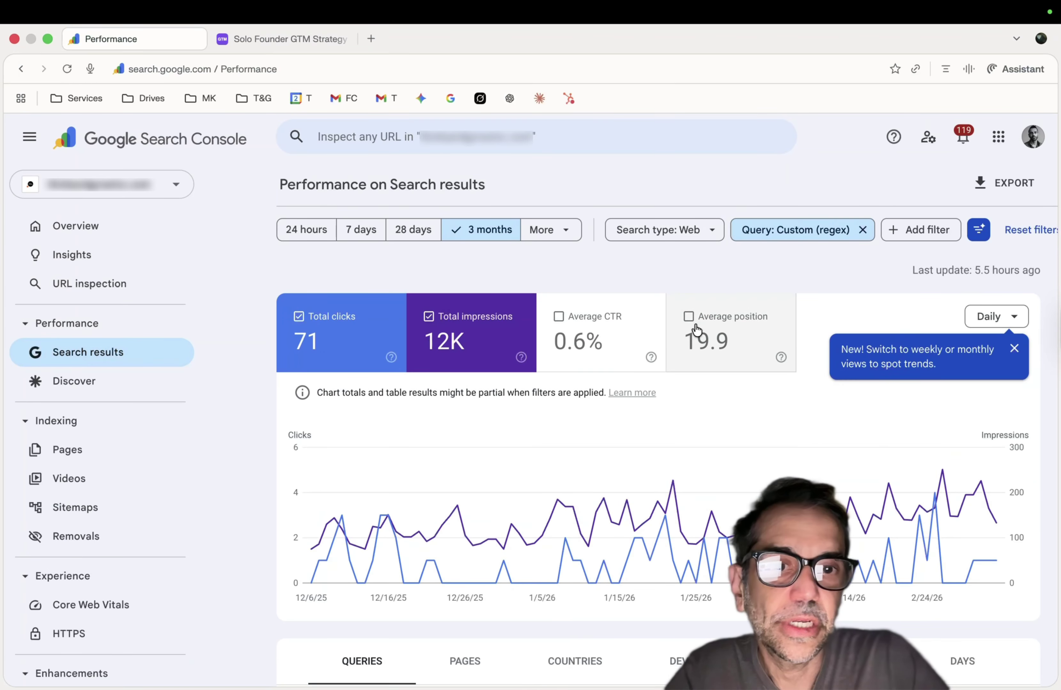
click(725, 338)
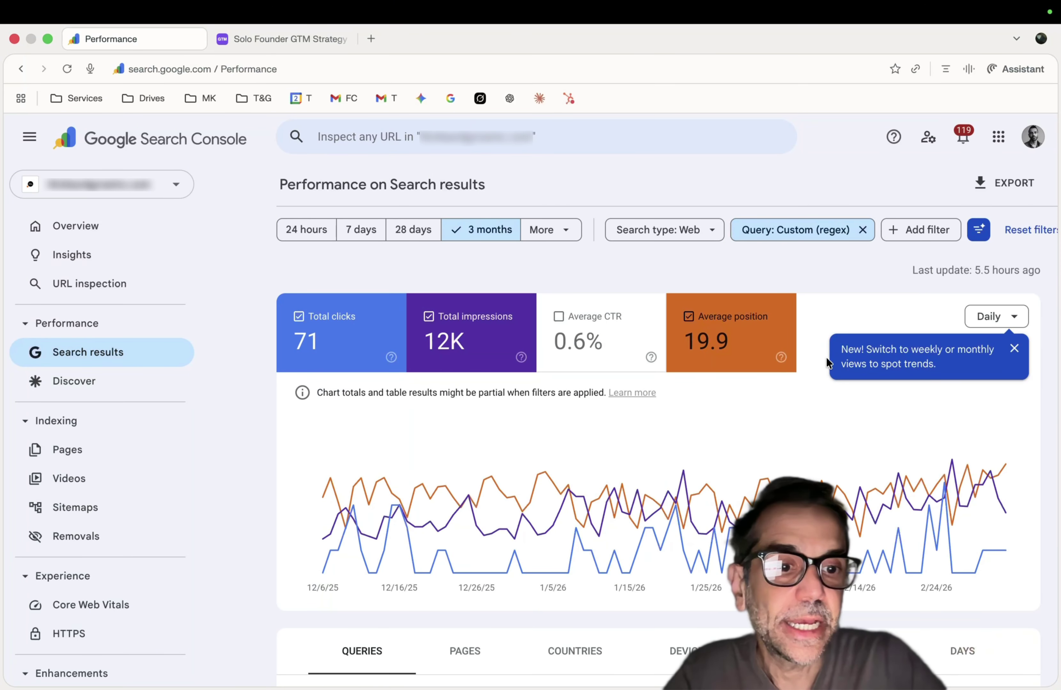
Step: Filter the queries table to rows whose position equals 4
scroll(953, 603, down, 1)
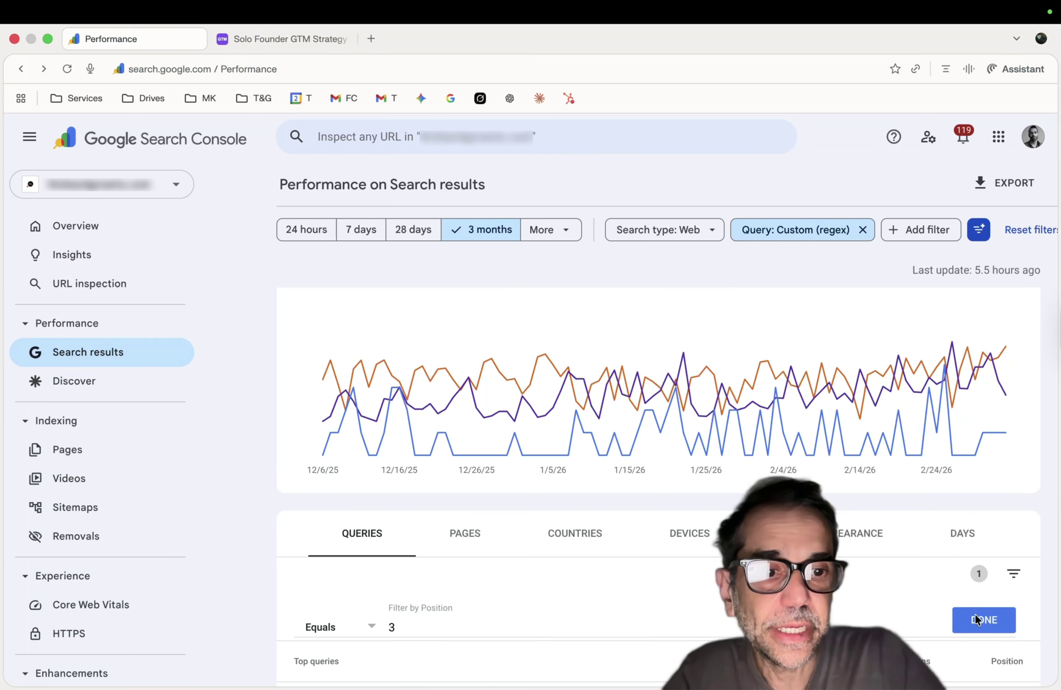
click(391, 627)
key(BackSpace)
text(4)
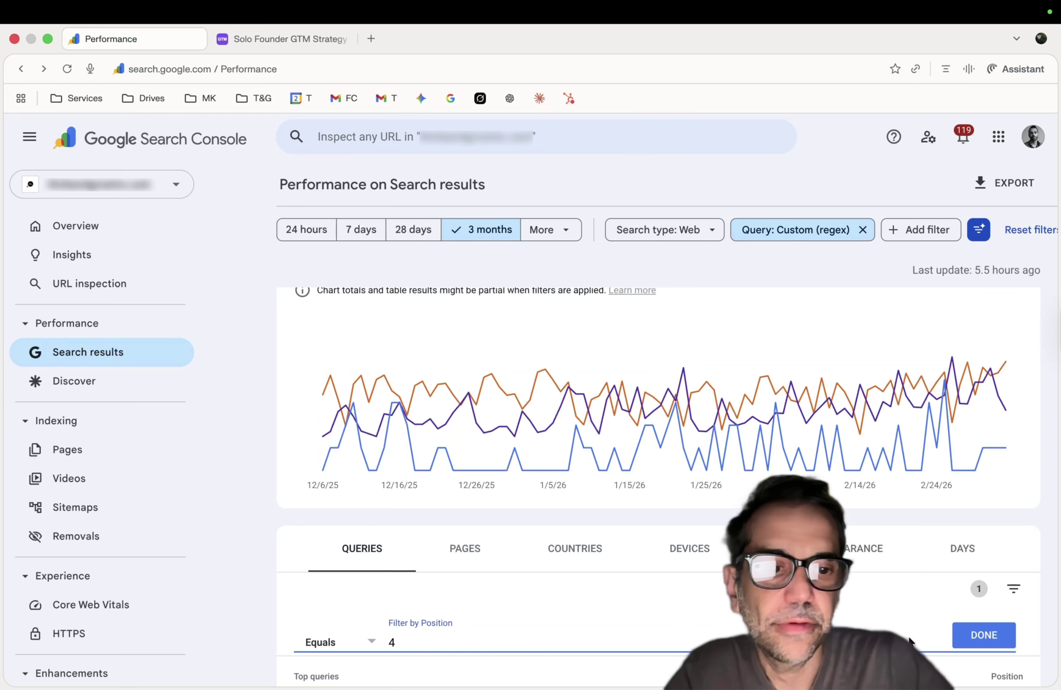
click(984, 645)
Step: Examine the filtered top-of-funnel queries with their clicks, impressions and positions, together with the performance chart
scroll(985, 650, down, 4)
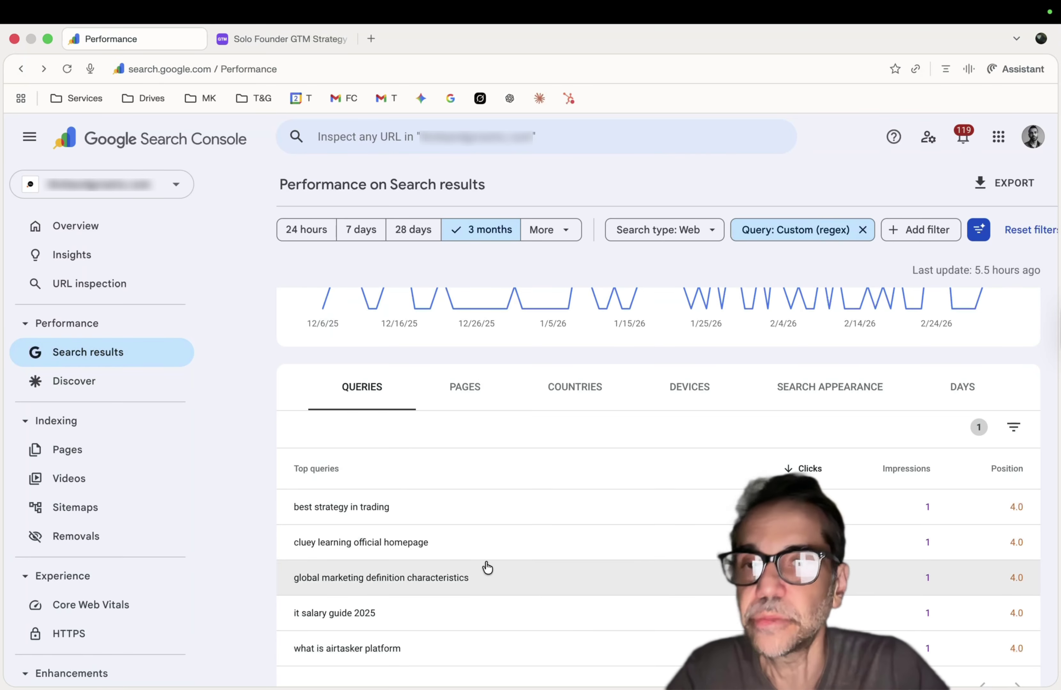
scroll(441, 568, down, 1)
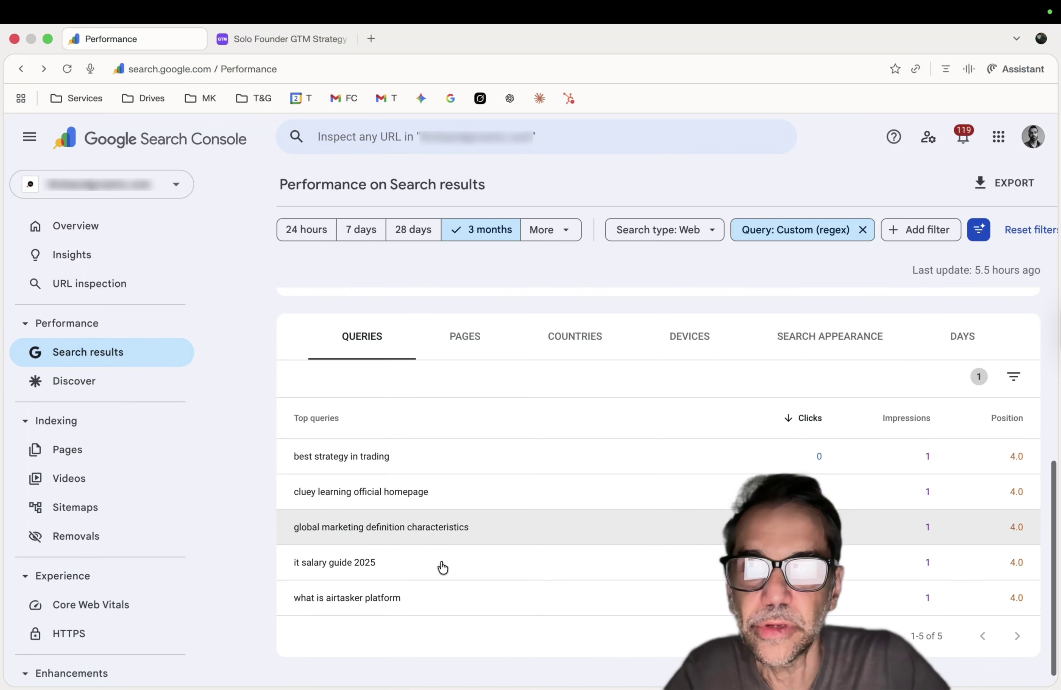
scroll(443, 568, up, 1)
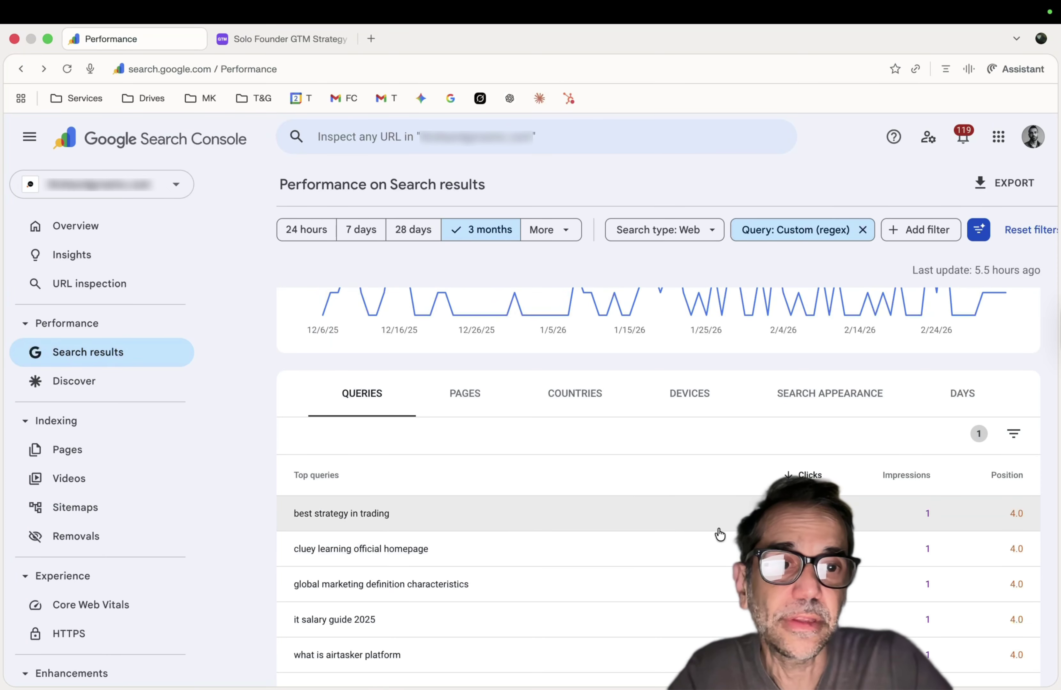
scroll(915, 340, up, 1)
scroll(852, 594, down, 1)
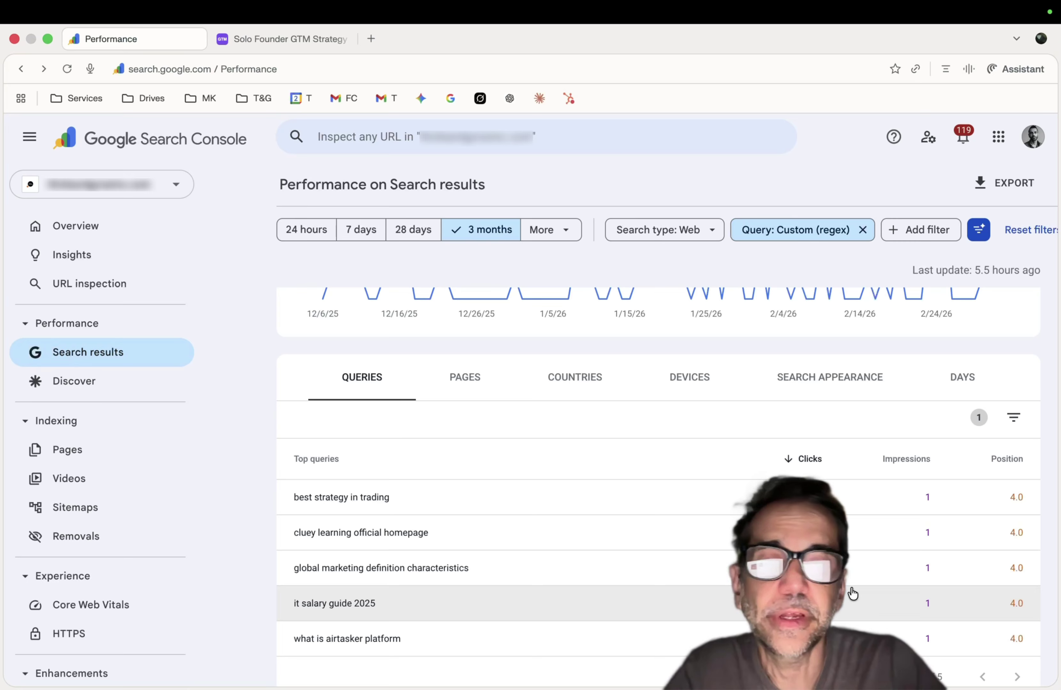
scroll(882, 525, up, 3)
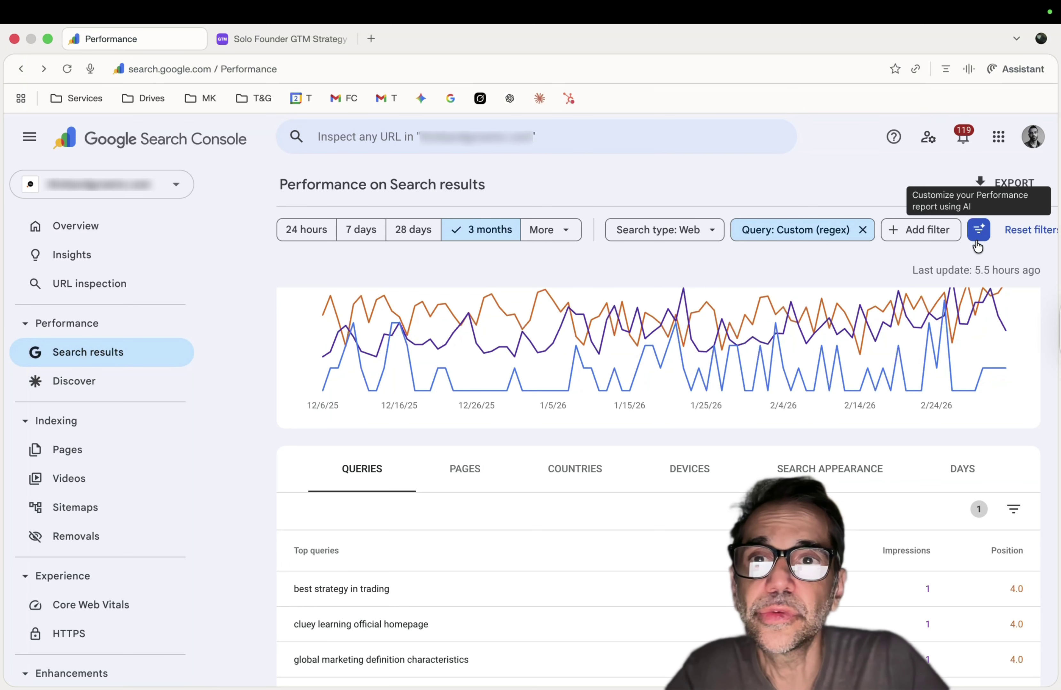
mouse_move(937, 383)
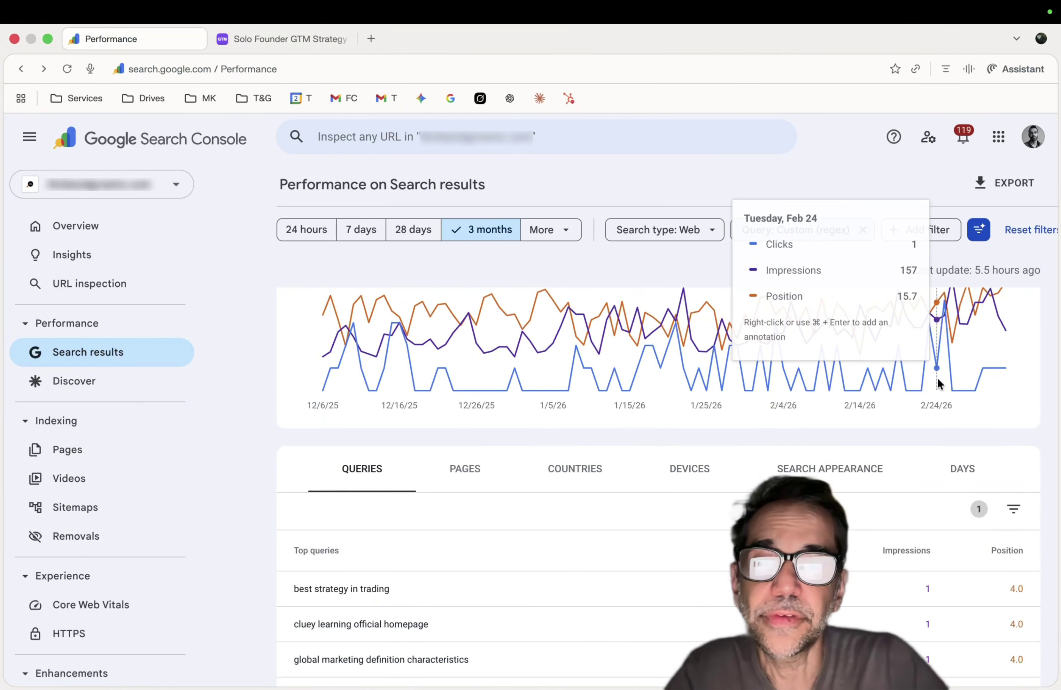
scroll(537, 632, down, 1)
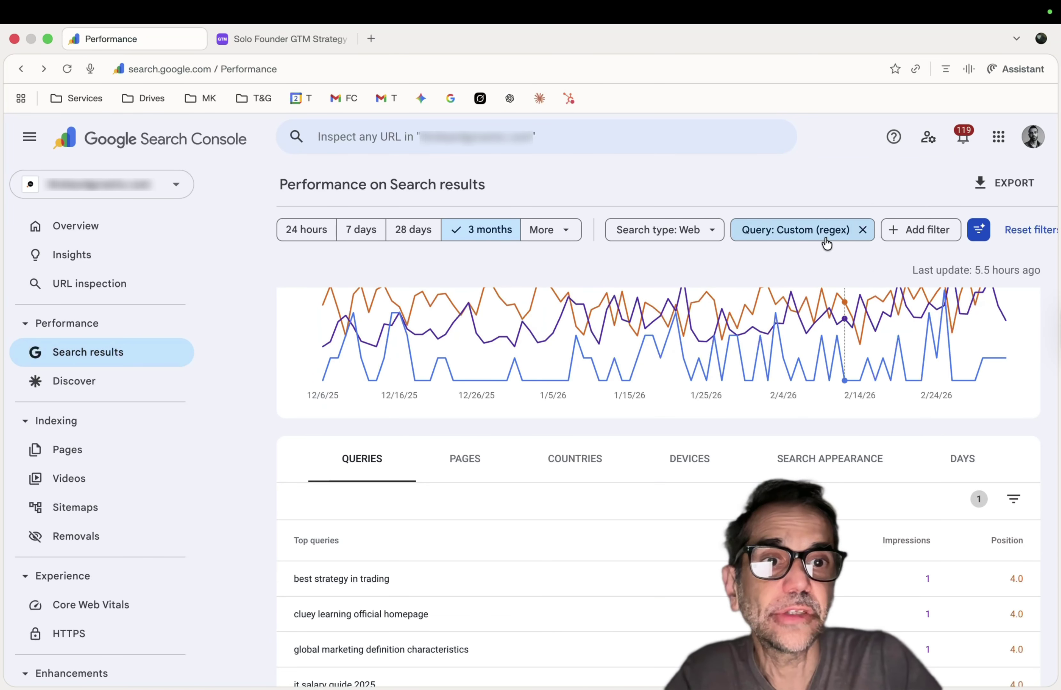
Step: Reopen the AI-powered configuration and enter the prompt "show me bottom funnel queries"
click(978, 230)
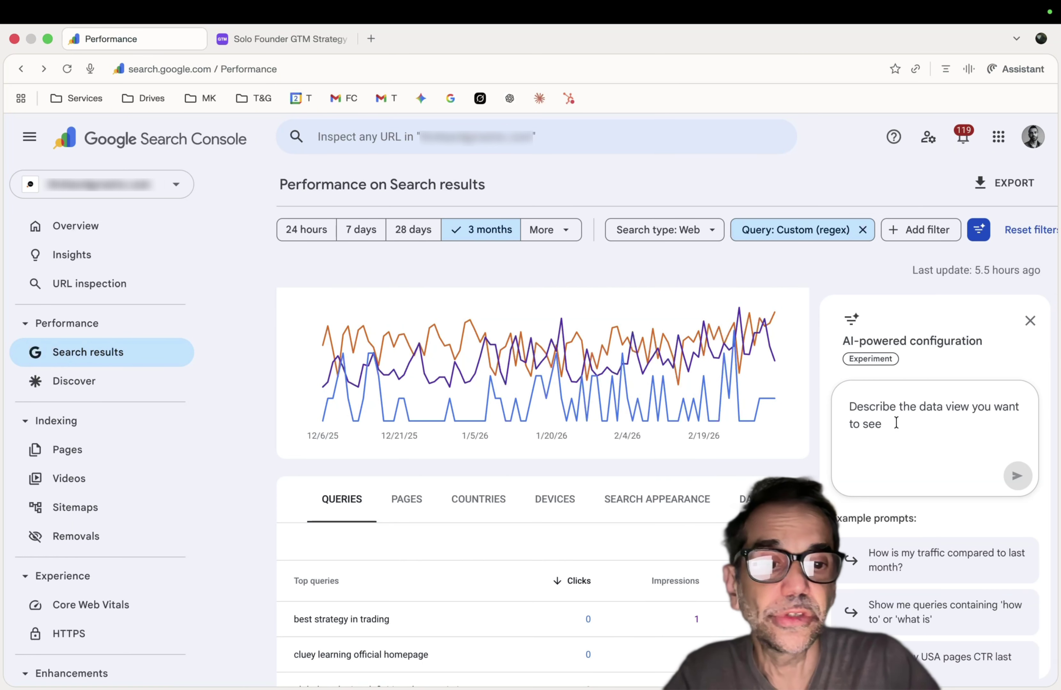
click(882, 428)
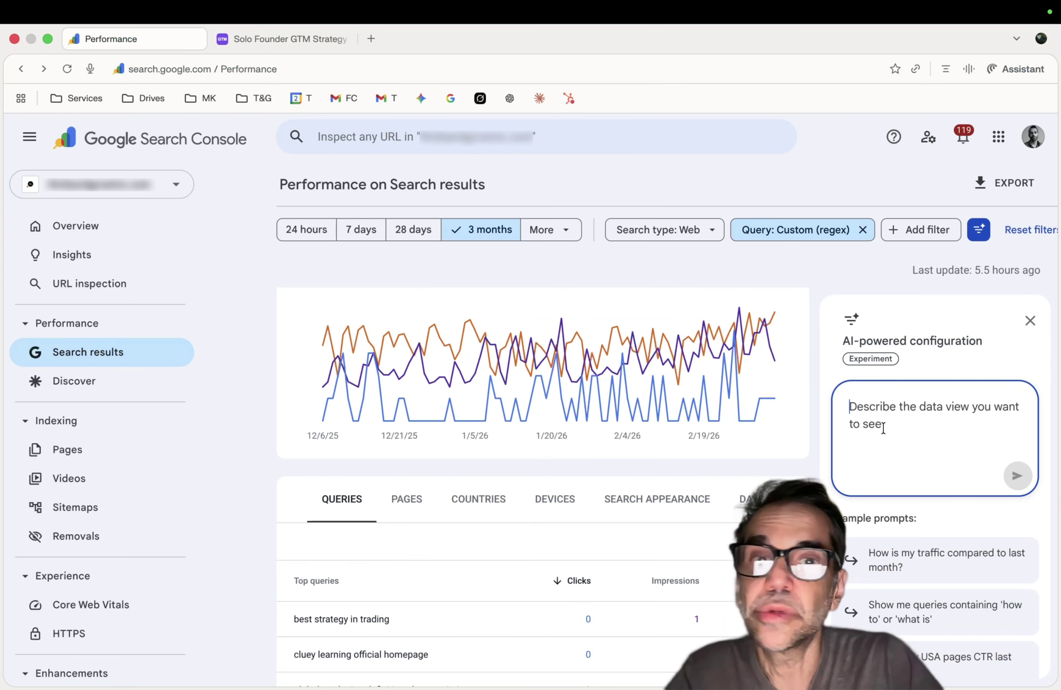
text(show me bottom funnel queries)
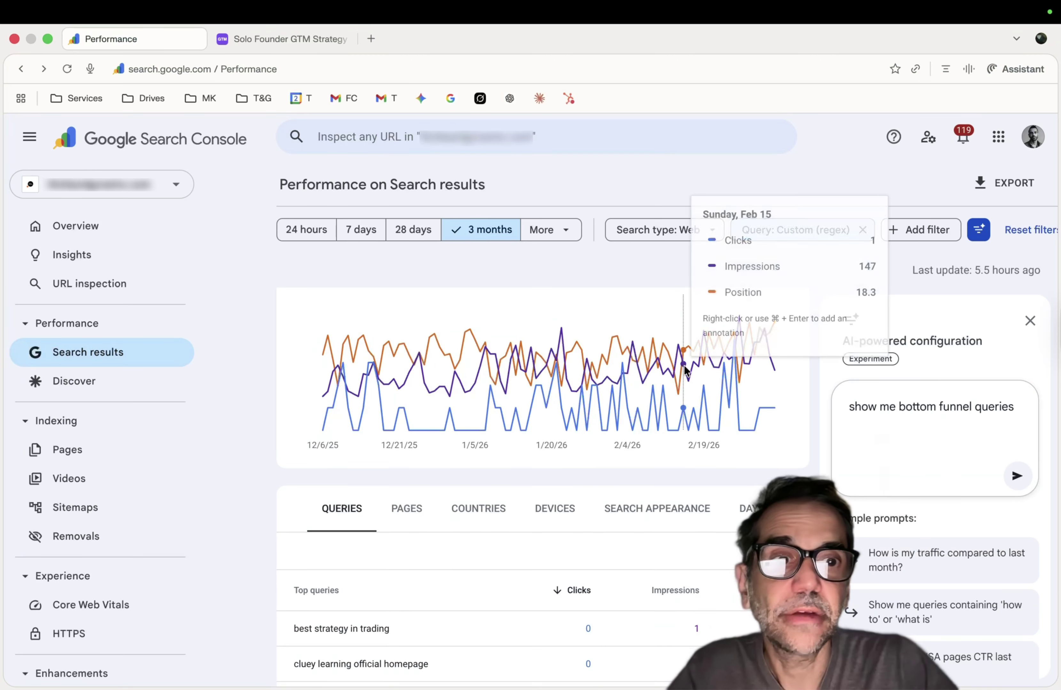